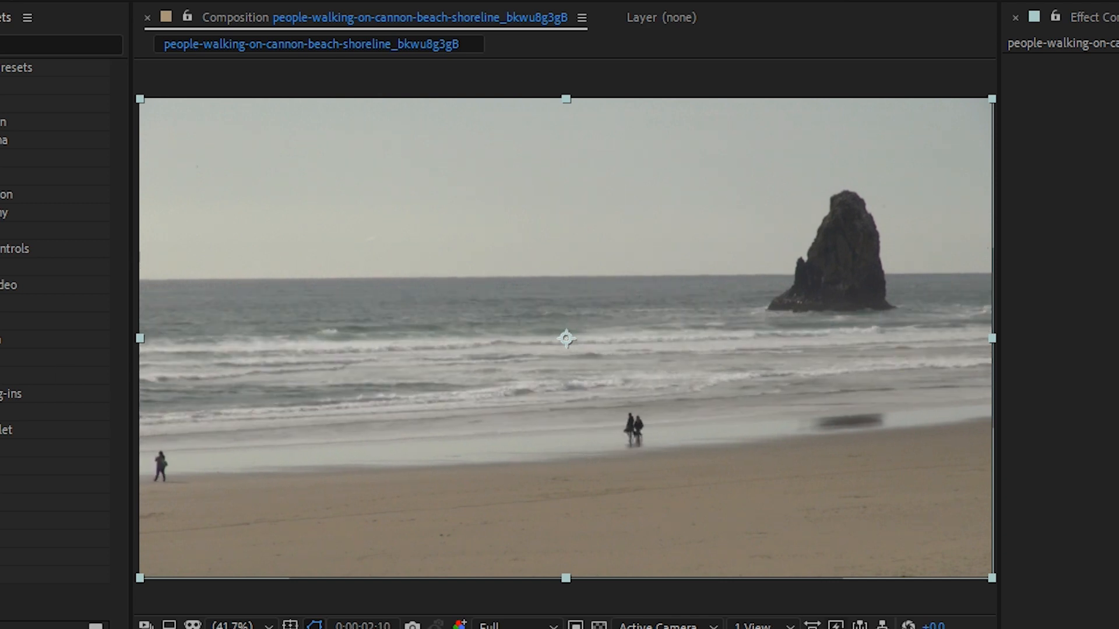
Preview the beach footage, choose the Pen tool and move to the frame at 0;00;04;27.
{"action": "key", "text": "space"}
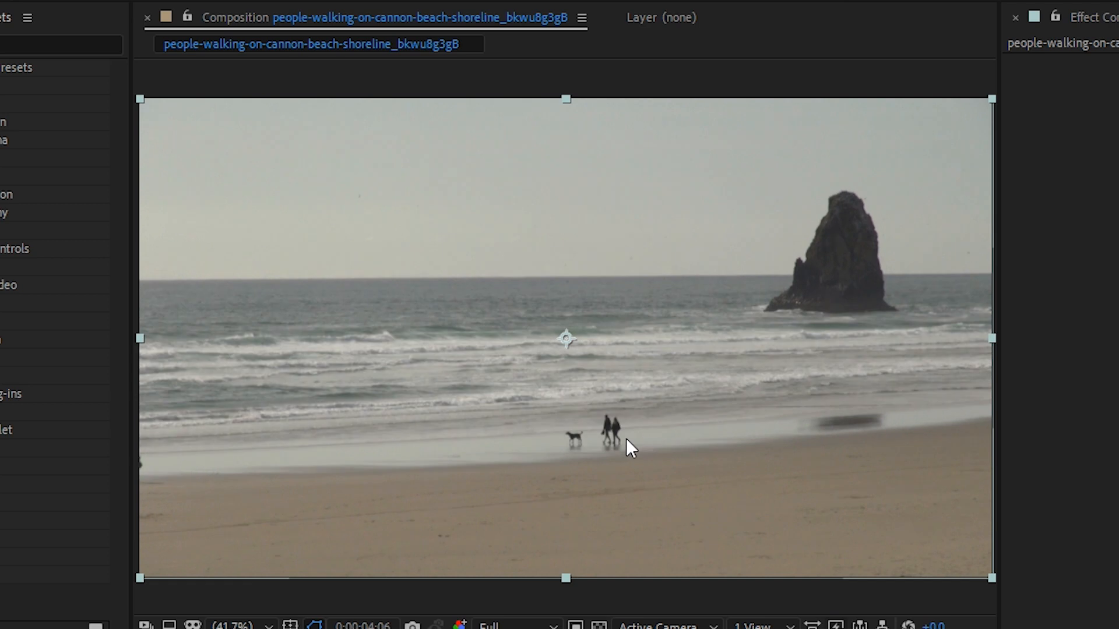
{"action": "key", "text": "Home"}
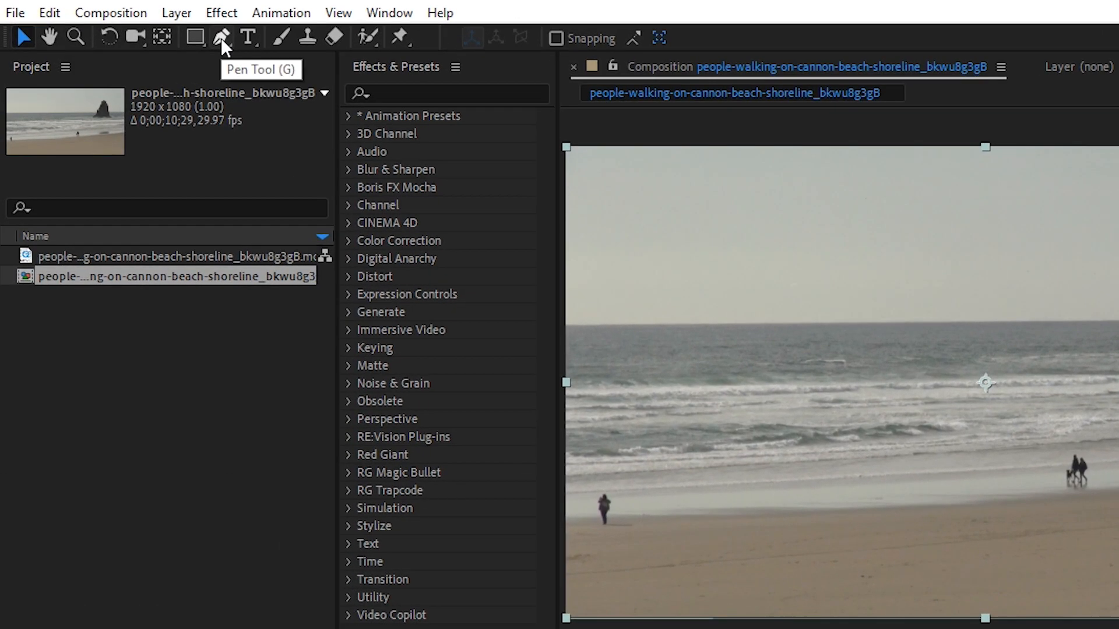
{"action": "left_click", "coordinate": [157, 26]}
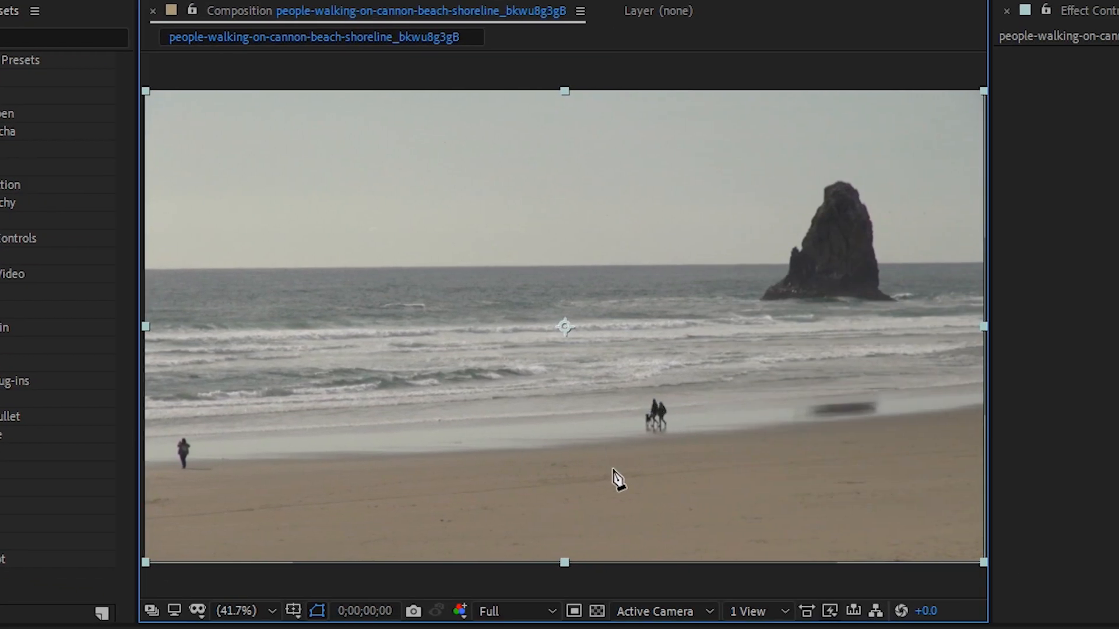
{"action": "key", "text": "space"}
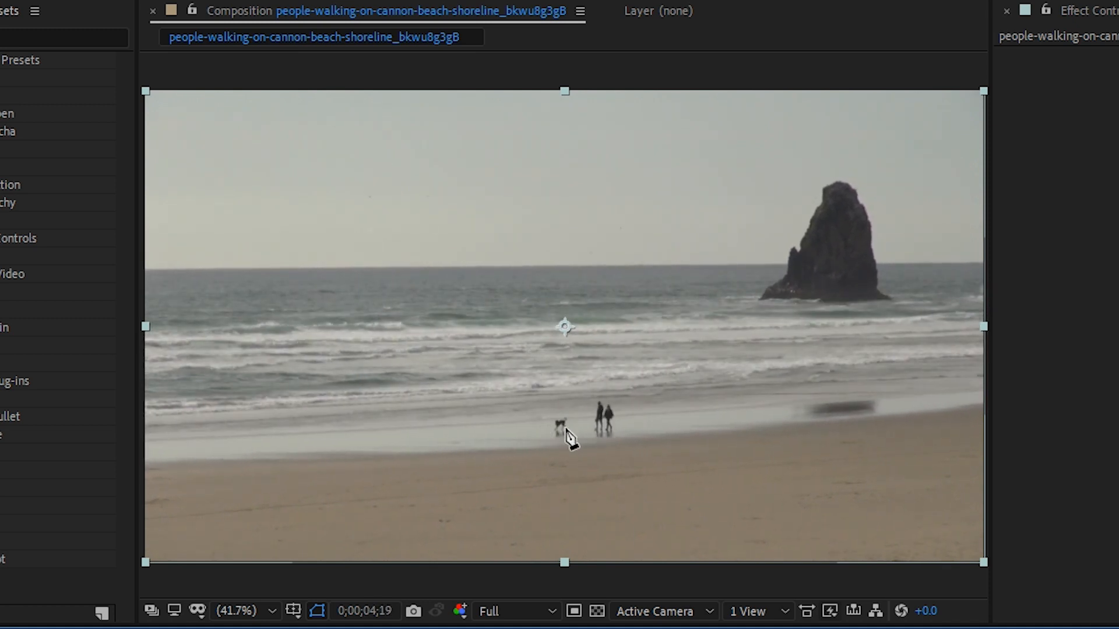
{"action": "key", "text": "space"}
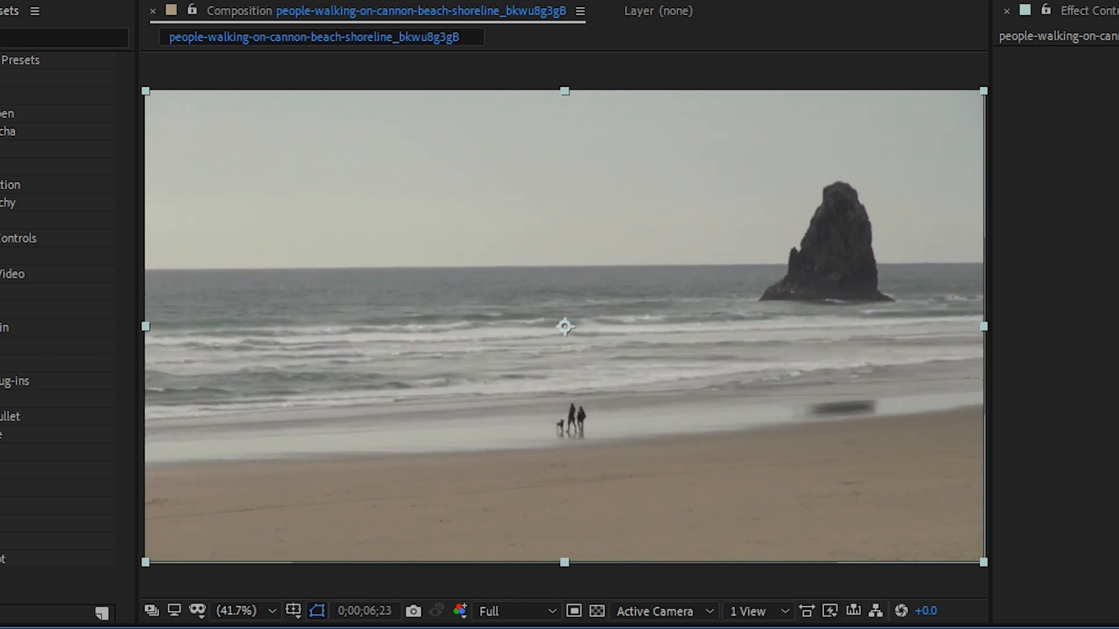
{"action": "key", "text": "space"}
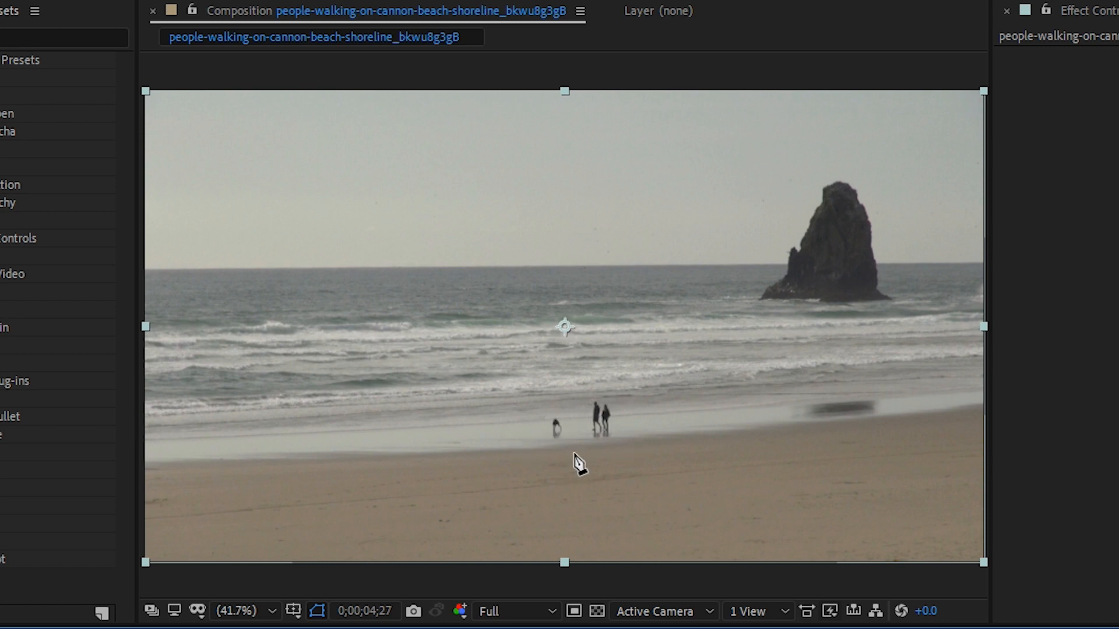
Draw a closed mask around the walking couple and their dog on the footage layer, leaving a margin that includes their reflections.
{"action": "left_click", "coordinate": [245, 611]}
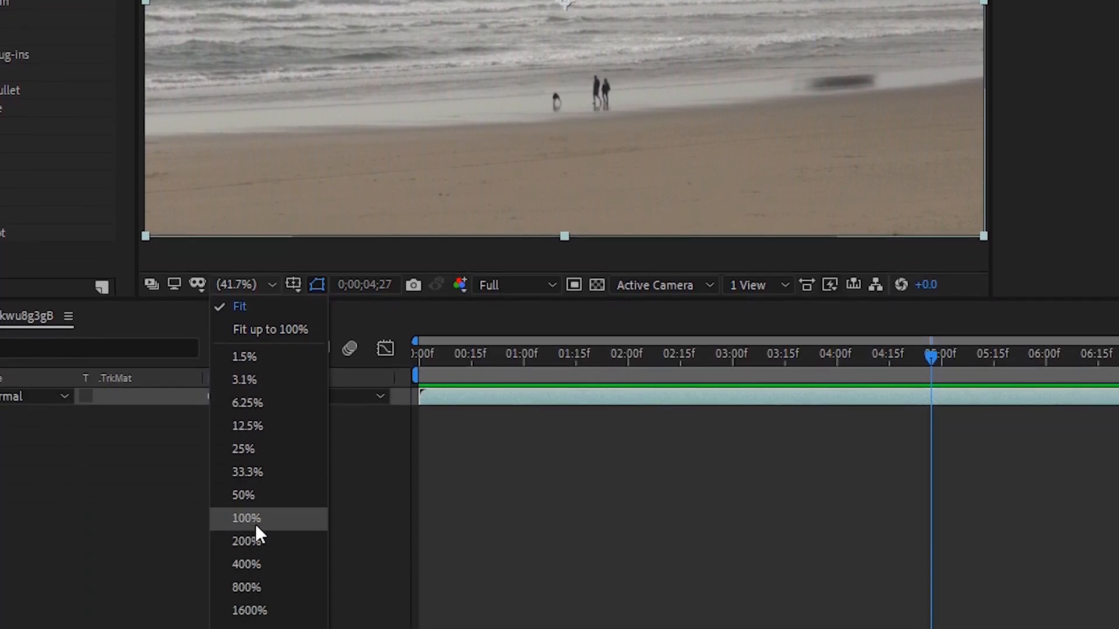
{"action": "left_click", "coordinate": [255, 522]}
{"action": "key", "text": "space"}
{"action": "left_click_drag", "start_coordinate": [704, 294], "coordinate": [636, 116]}
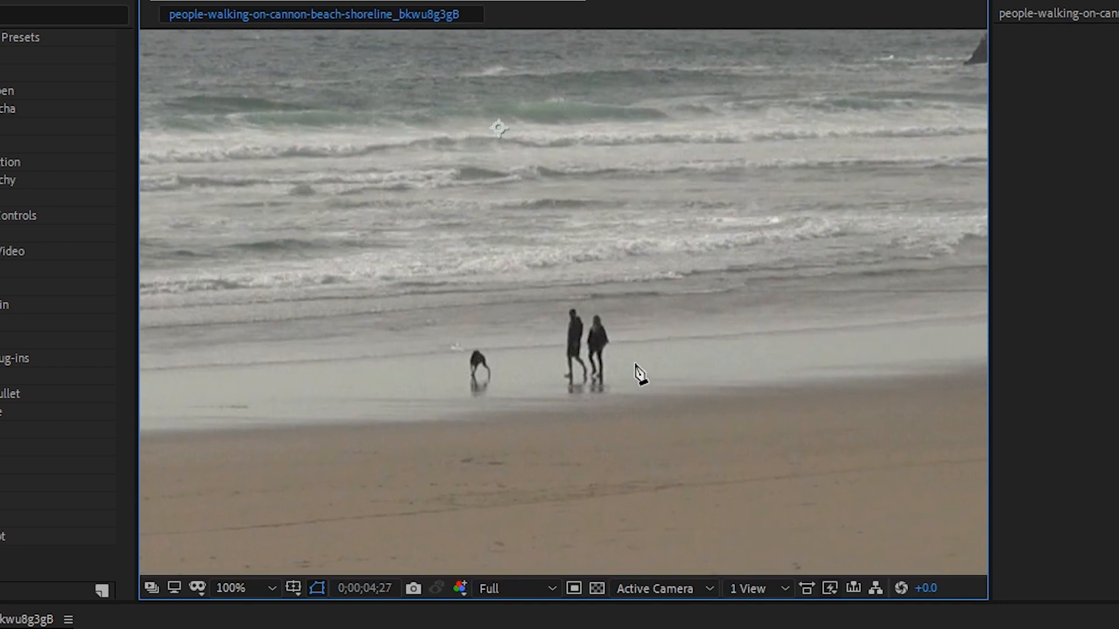
{"action": "left_click", "coordinate": [639, 365]}
{"action": "left_click", "coordinate": [627, 321]}
{"action": "left_click", "coordinate": [591, 295]}
{"action": "left_click", "coordinate": [511, 323]}
{"action": "left_click", "coordinate": [452, 372]}
{"action": "left_click", "coordinate": [457, 408]}
{"action": "left_click", "coordinate": [500, 425]}
{"action": "left_click", "coordinate": [566, 424]}
{"action": "left_click", "coordinate": [631, 412]}
{"action": "left_click", "coordinate": [639, 365]}
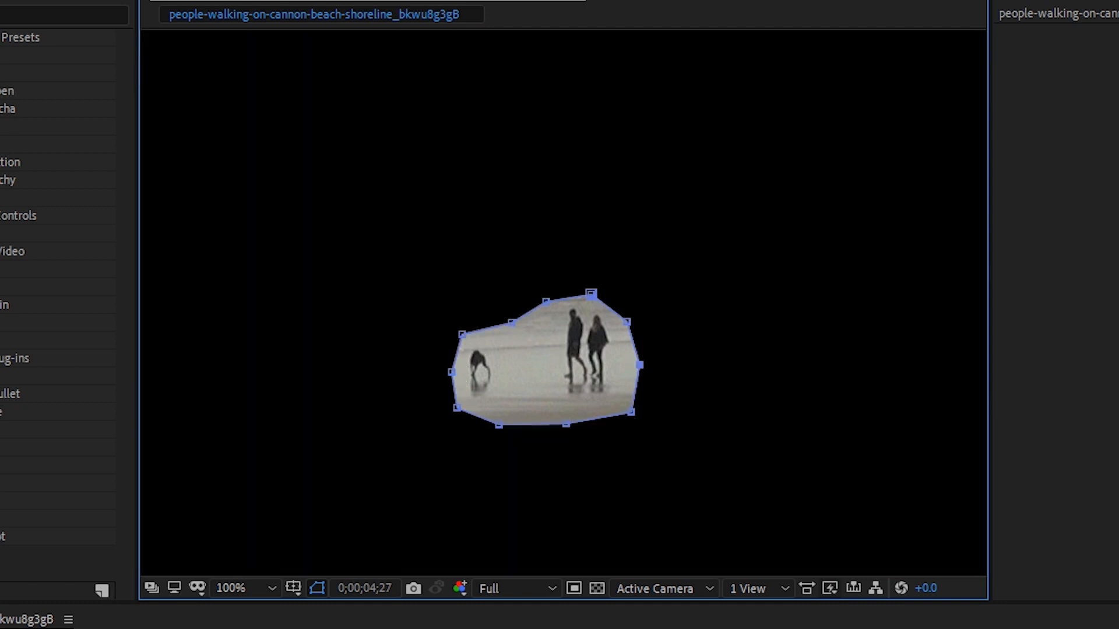
{"action": "left_click_drag", "start_coordinate": [499, 425], "coordinate": [624, 412]}
{"action": "left_click_drag", "start_coordinate": [639, 365], "coordinate": [635, 378]}
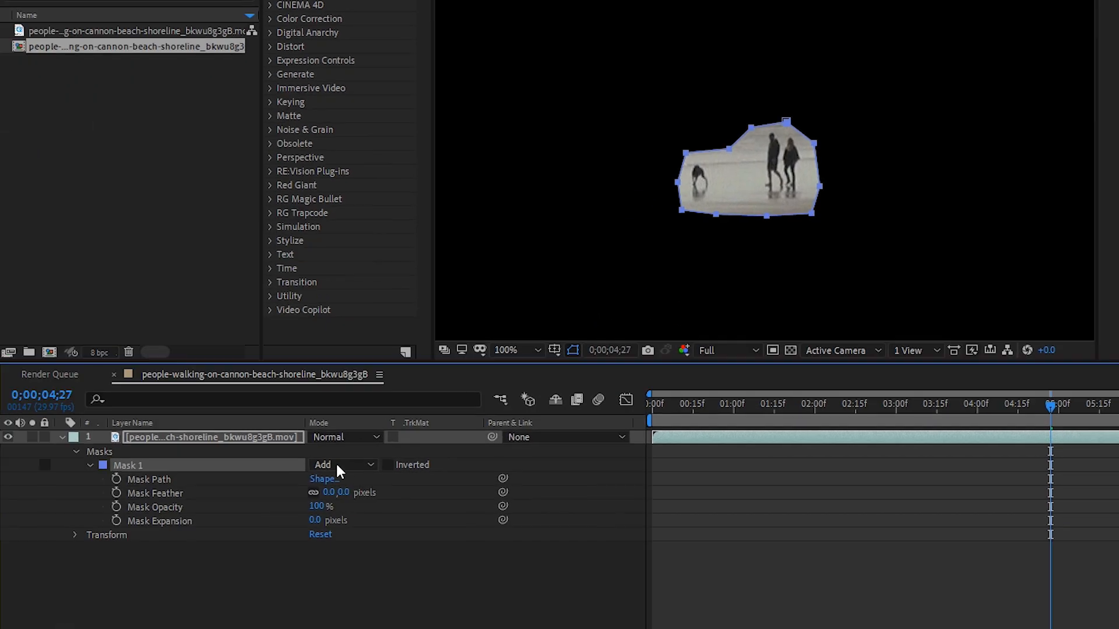
Set Mask 1's mode to None and add the first Mask Path keyframe at 0;00;04;27.
{"action": "left_click", "coordinate": [322, 465]}
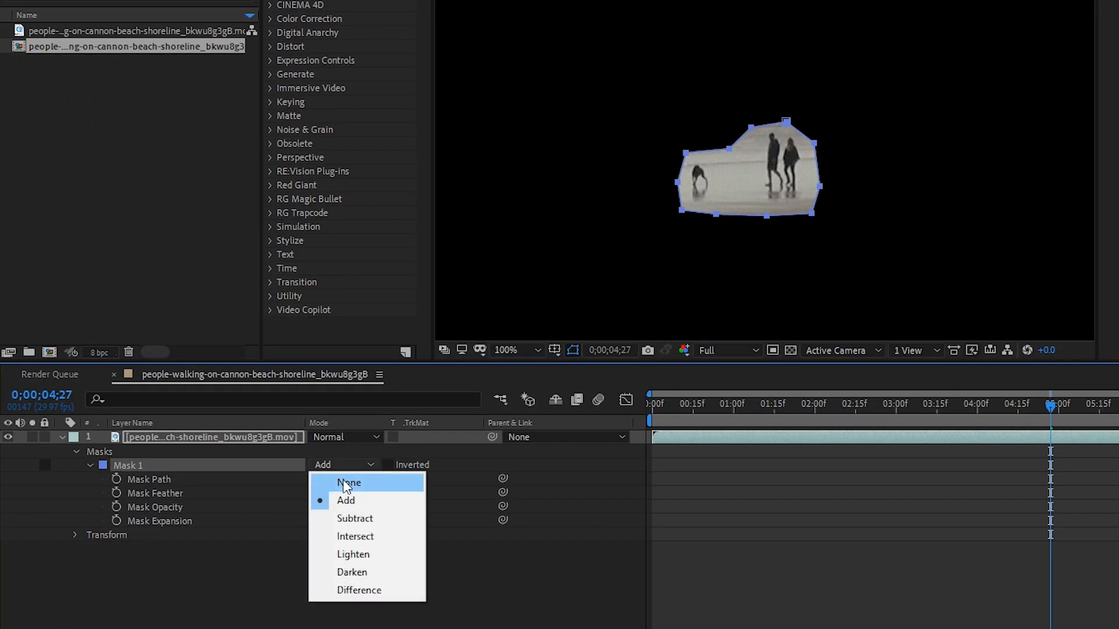
{"action": "left_click", "coordinate": [345, 479]}
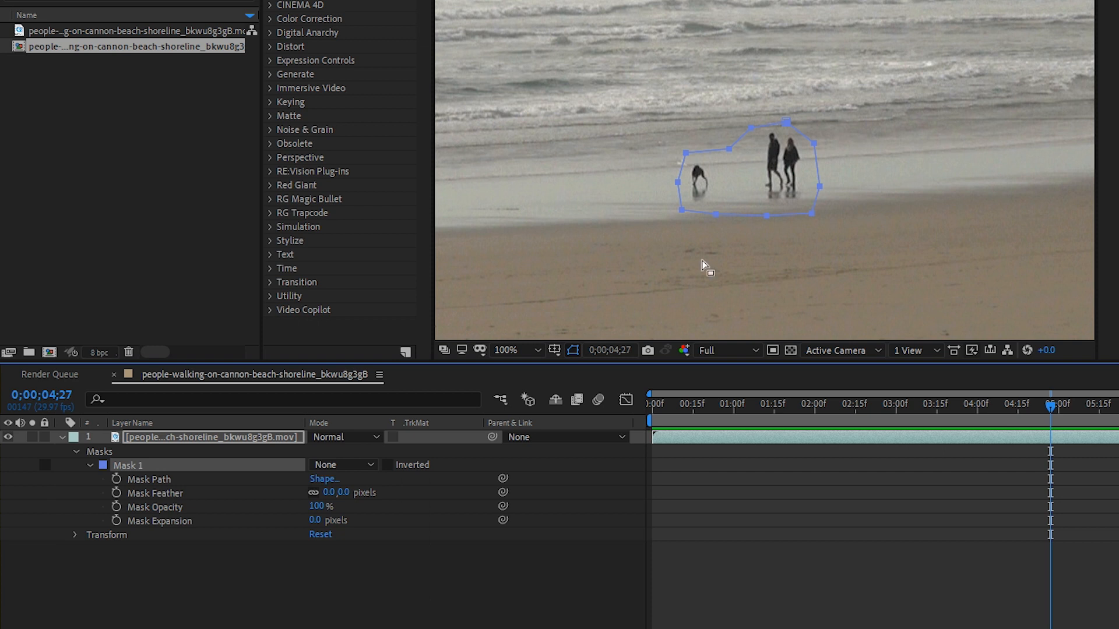
{"action": "left_click", "coordinate": [116, 479]}
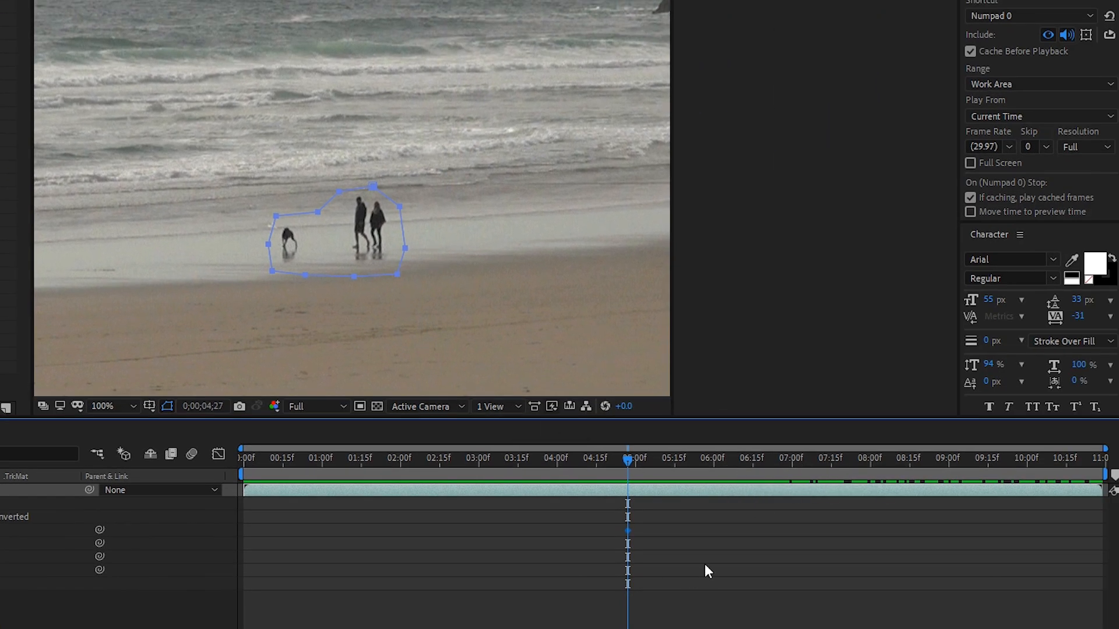
Keyframe the mask over the couple and dog at 0;00;06;03, 0;00;07;13 and 0;00;08;23 by repositioning the whole shape.
{"action": "left_click_drag", "start_coordinate": [629, 461], "coordinate": [722, 462]}
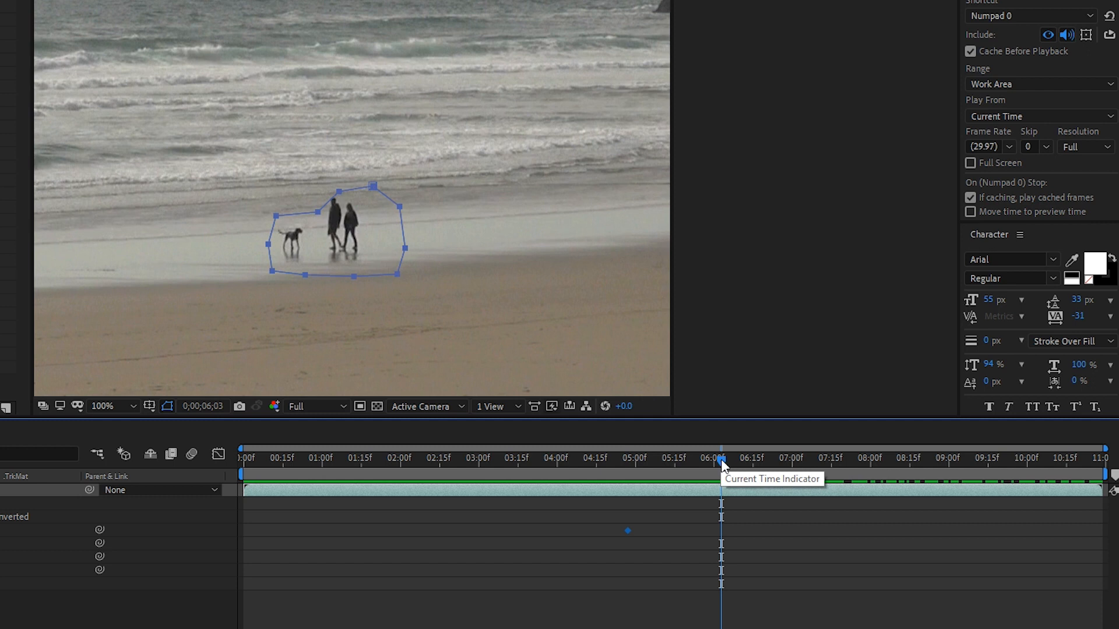
{"action": "left_click_drag", "start_coordinate": [373, 187], "coordinate": [352, 191]}
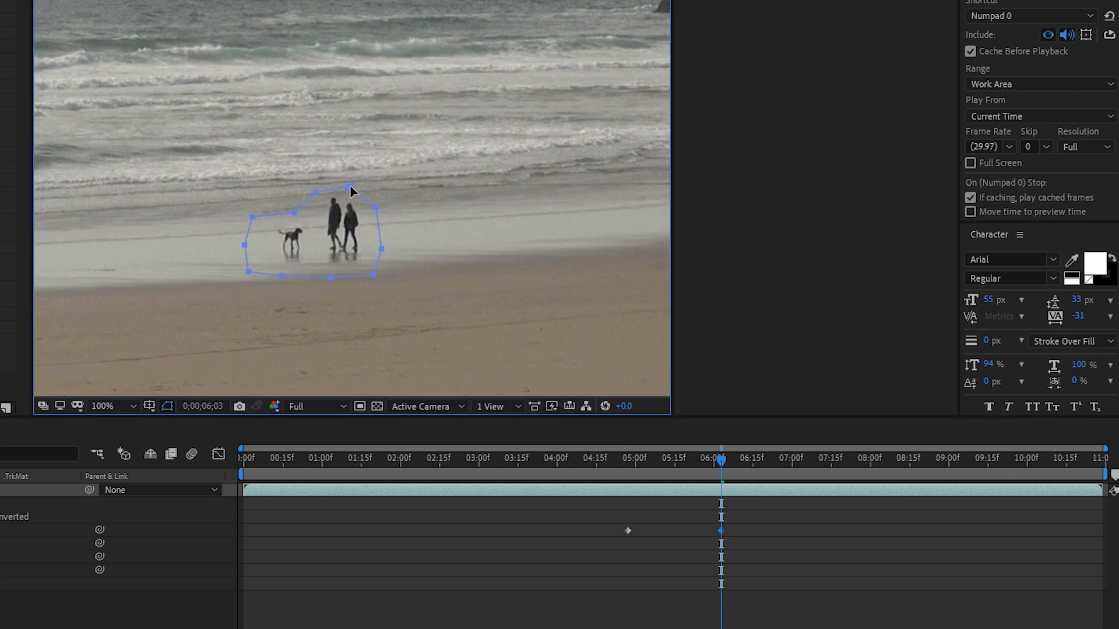
{"action": "left_click", "coordinate": [824, 463]}
{"action": "left_click_drag", "start_coordinate": [348, 191], "coordinate": [323, 194]}
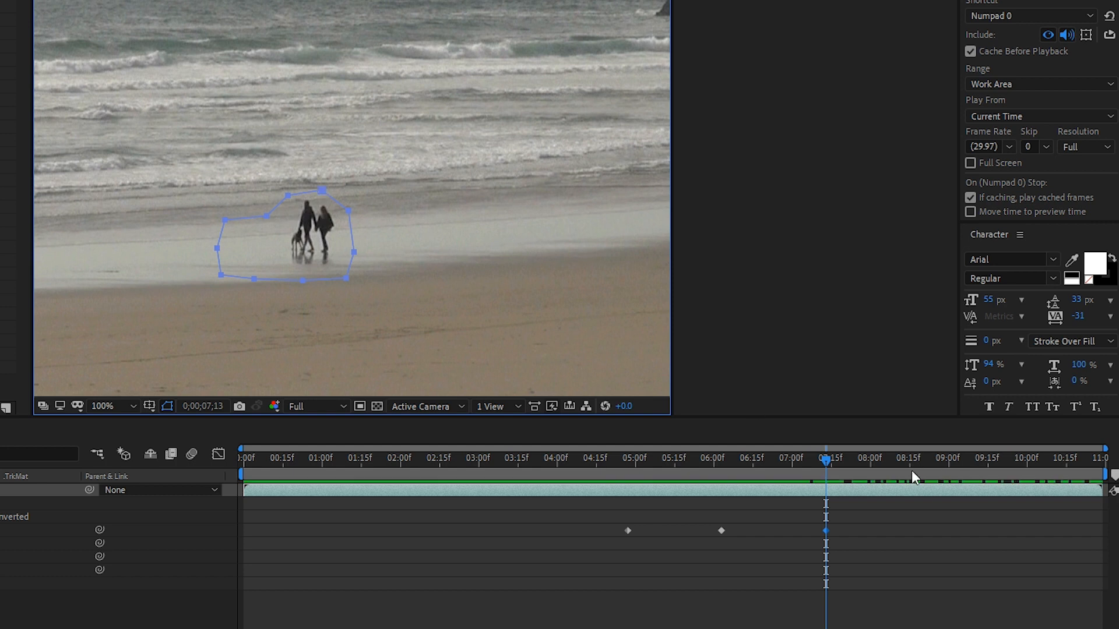
{"action": "left_click_drag", "start_coordinate": [830, 459], "coordinate": [933, 466]}
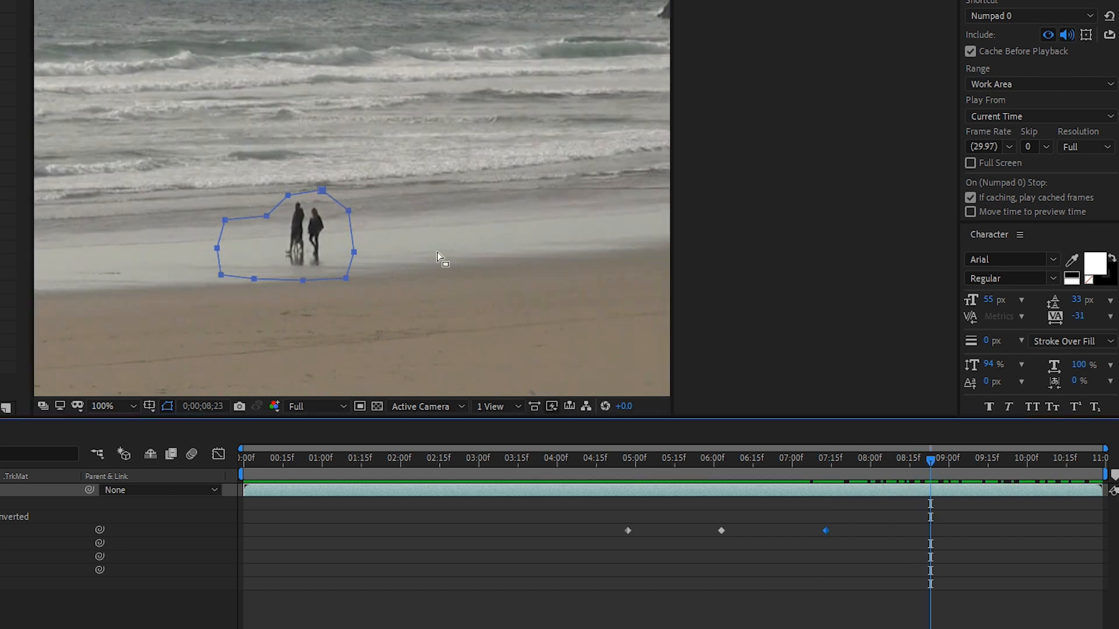
{"action": "left_click_drag", "start_coordinate": [321, 191], "coordinate": [293, 193]}
Reposition the mask over the walkers at about the 10-second mark and at 0;00;10;28 near the clip's end.
{"action": "left_click_drag", "start_coordinate": [930, 462], "coordinate": [1037, 465]}
{"action": "left_click_drag", "start_coordinate": [293, 192], "coordinate": [264, 192]}
{"action": "left_click_drag", "start_coordinate": [1023, 461], "coordinate": [1101, 461]}
{"action": "left_click_drag", "start_coordinate": [263, 192], "coordinate": [241, 197]}
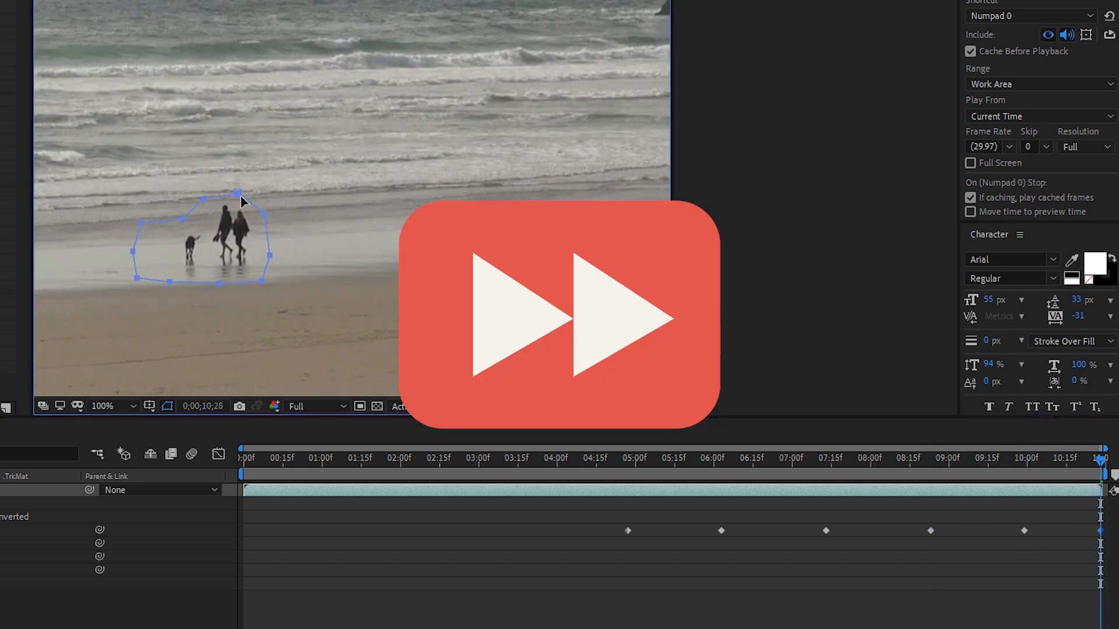
Keyframe the mask over the walkers backwards in time, at about 3:20 and 2:15, then at 0;00;01;07 and 0;00;00;00.
{"action": "left_click_drag", "start_coordinate": [1100, 461], "coordinate": [528, 463]}
{"action": "left_click_drag", "start_coordinate": [372, 187], "coordinate": [400, 185]}
{"action": "left_click_drag", "start_coordinate": [529, 461], "coordinate": [437, 464]}
{"action": "left_click_drag", "start_coordinate": [400, 185], "coordinate": [427, 183]}
{"action": "left_click_drag", "start_coordinate": [437, 461], "coordinate": [341, 462]}
{"action": "left_click_drag", "start_coordinate": [432, 186], "coordinate": [458, 182]}
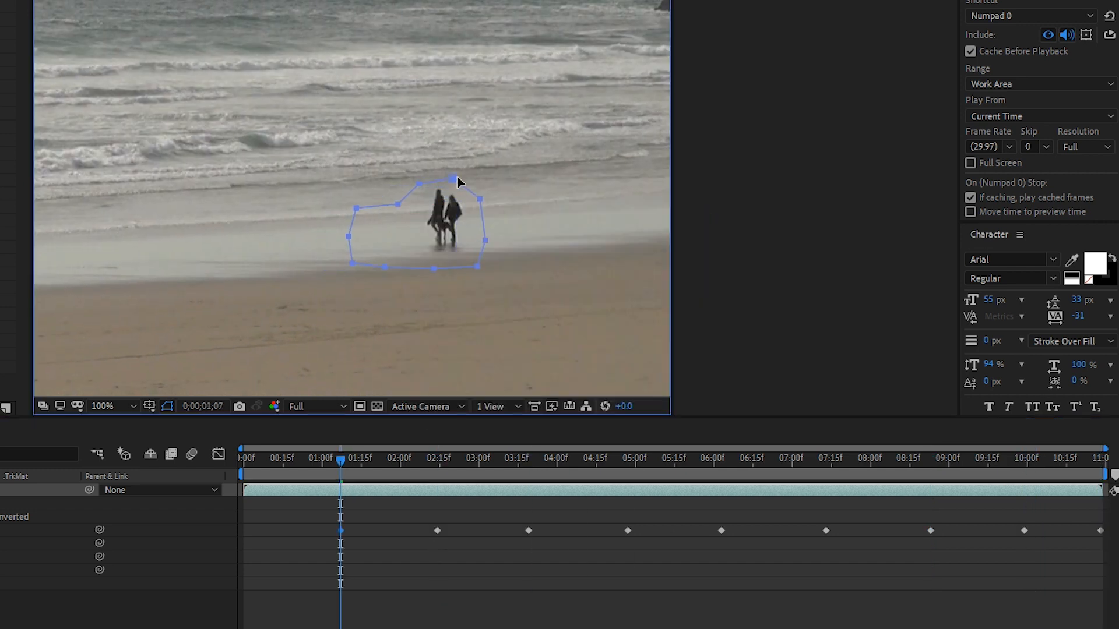
{"action": "left_click_drag", "start_coordinate": [343, 461], "coordinate": [244, 460]}
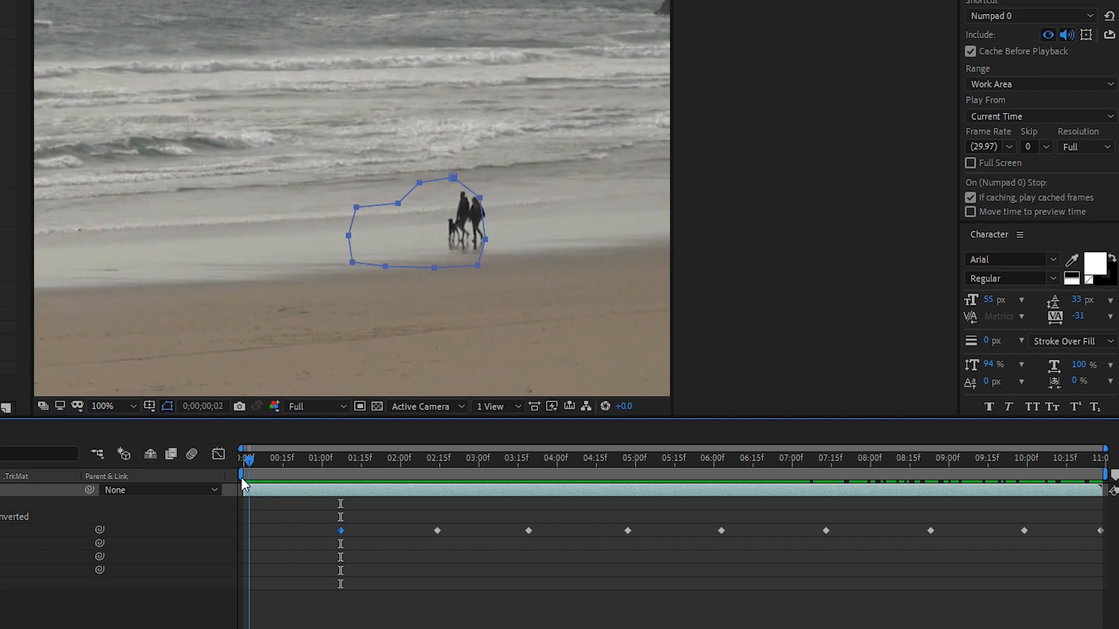
{"action": "left_click_drag", "start_coordinate": [456, 182], "coordinate": [481, 183]}
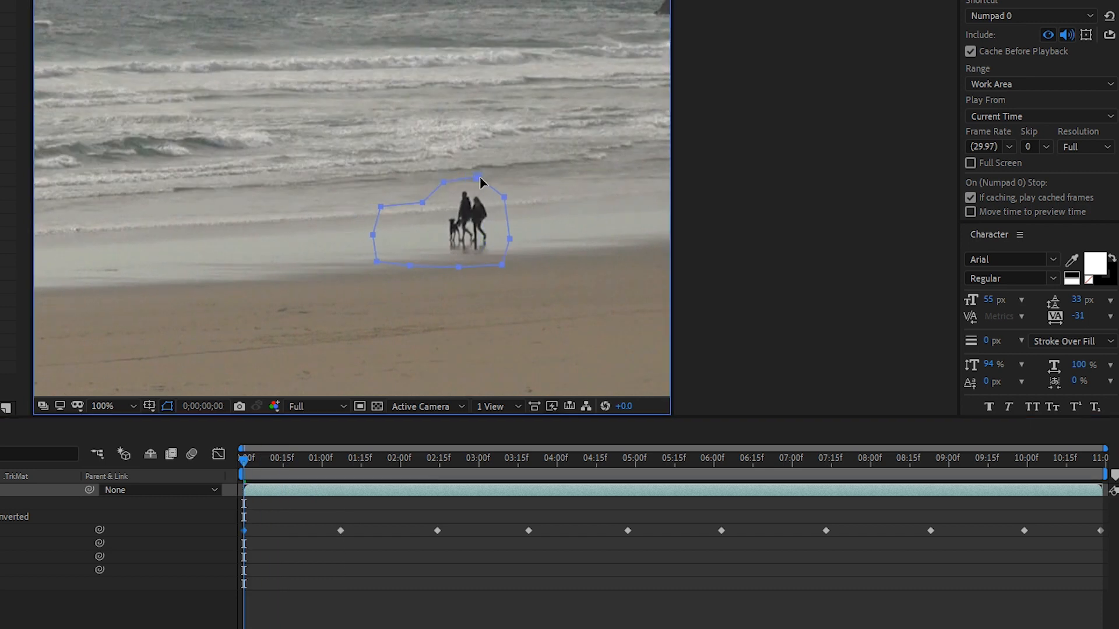
Play back the clip from 0;00;00;20 to check that the animated mask follows the couple and dog.
{"action": "left_click", "coordinate": [291, 460]}
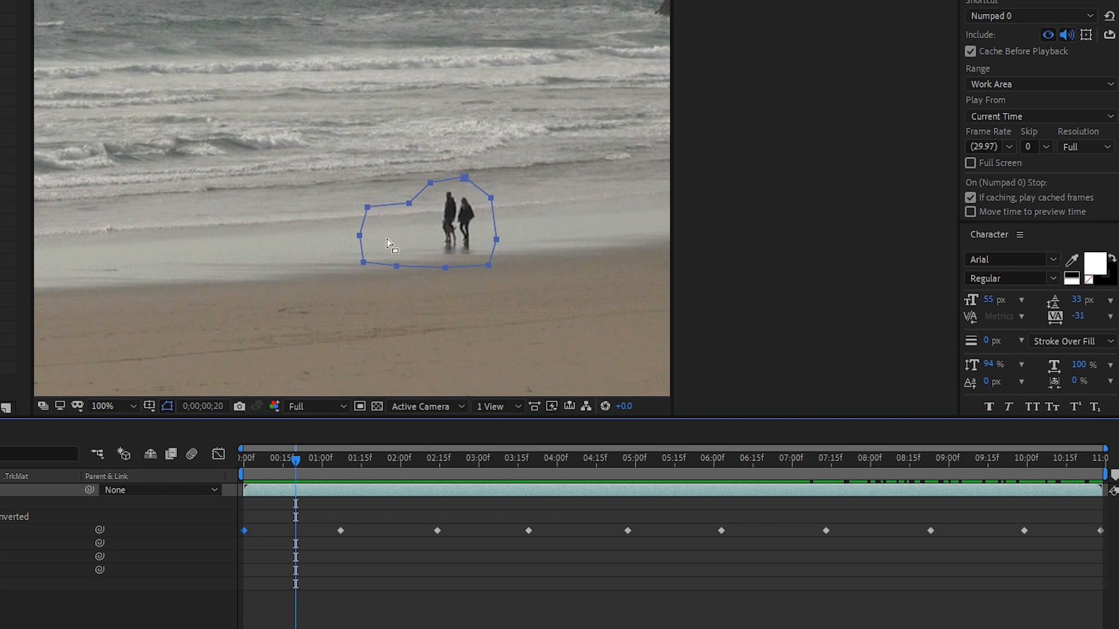
{"action": "key", "text": "space"}
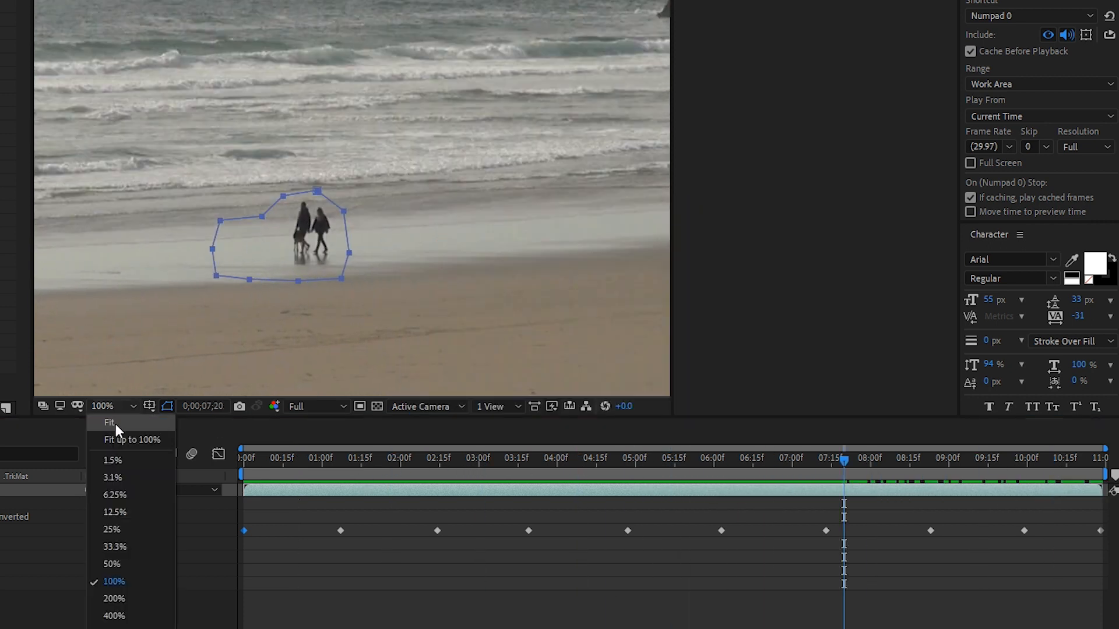
{"action": "left_click", "coordinate": [117, 430]}
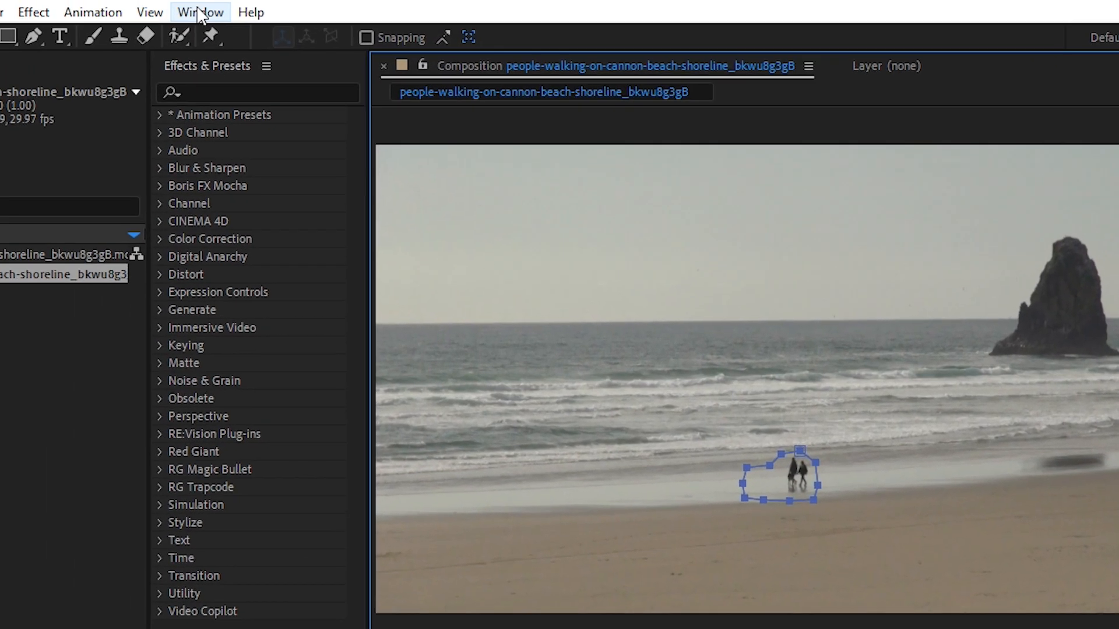
Open Content-Aware Fill and set Mask 1's mode to Subtract to cut the walkers out of the footage.
{"action": "left_click", "coordinate": [200, 12]}
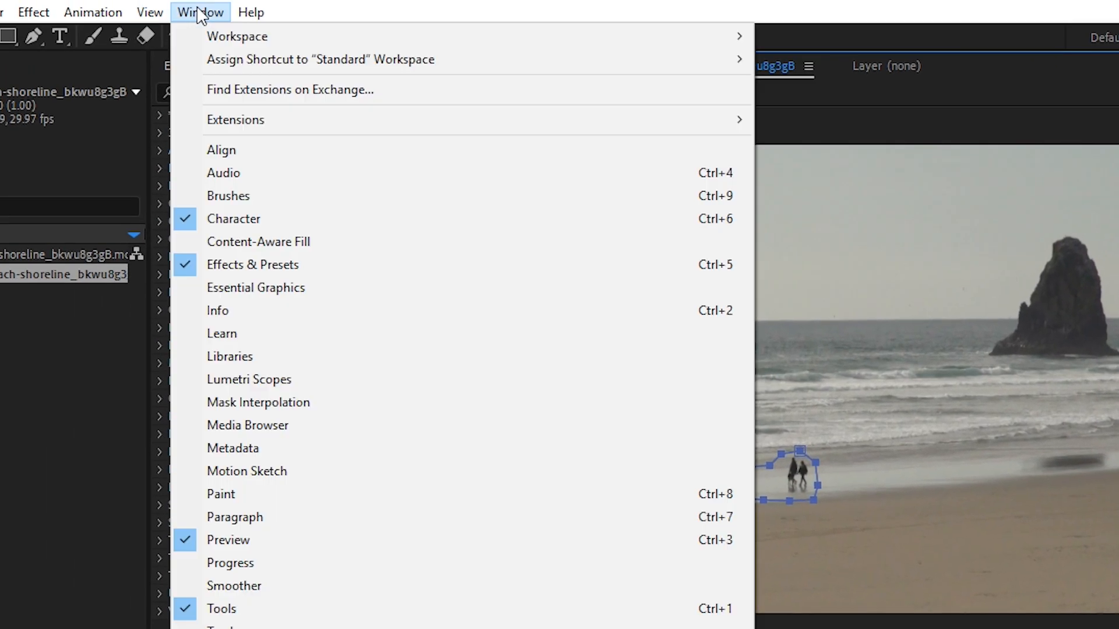
{"action": "left_click", "coordinate": [290, 241]}
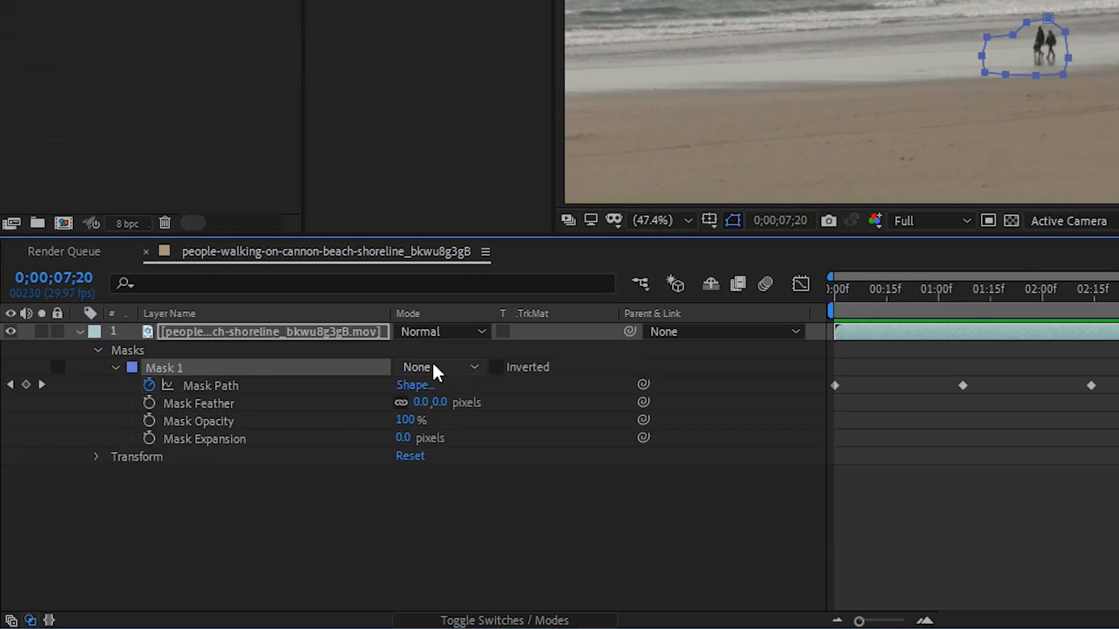
{"action": "left_click", "coordinate": [432, 367]}
{"action": "left_click", "coordinate": [464, 435]}
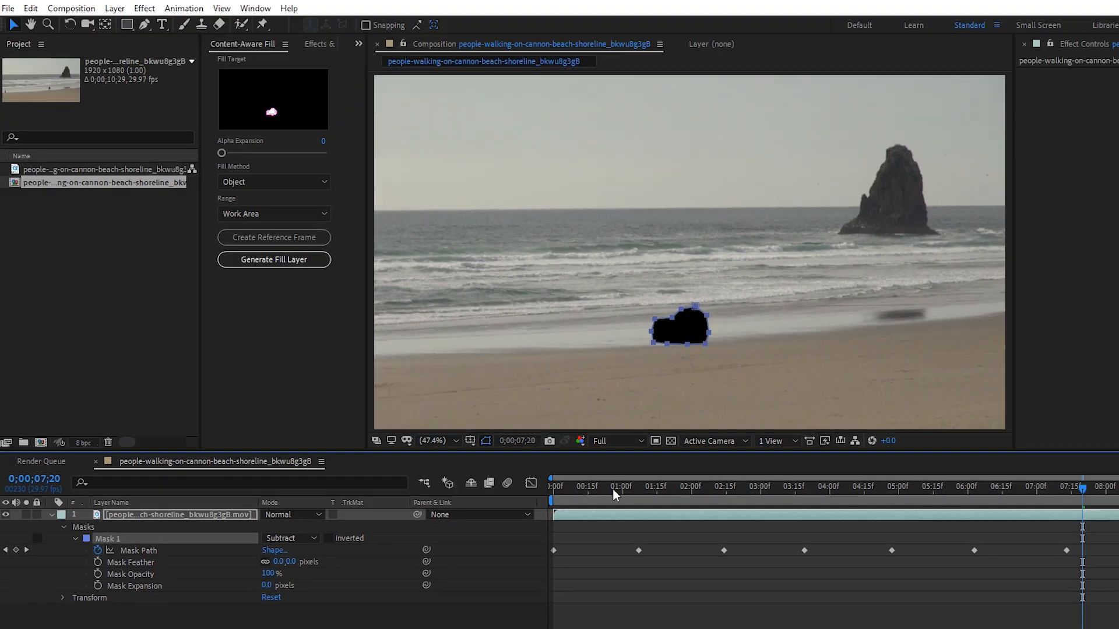
Return to the frame at 0;00;04;27 and choose Object as the content-aware fill method.
{"action": "key", "text": "space"}
{"action": "left_click_drag", "start_coordinate": [1082, 487], "coordinate": [892, 507]}
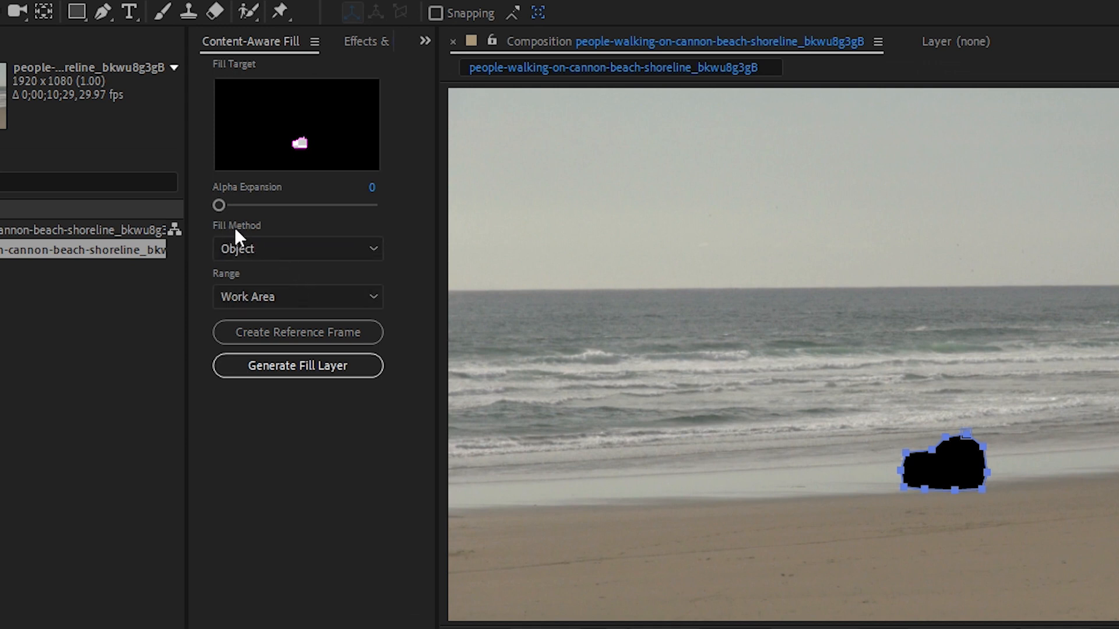
{"action": "left_click", "coordinate": [266, 250]}
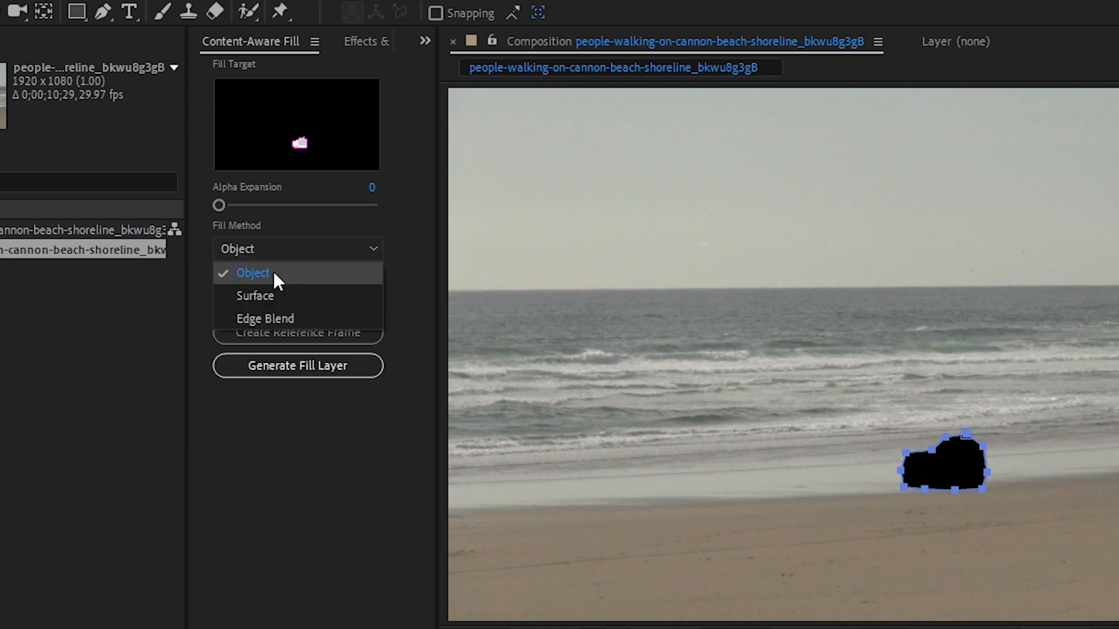
{"action": "left_click", "coordinate": [274, 271]}
{"action": "left_click", "coordinate": [286, 250]}
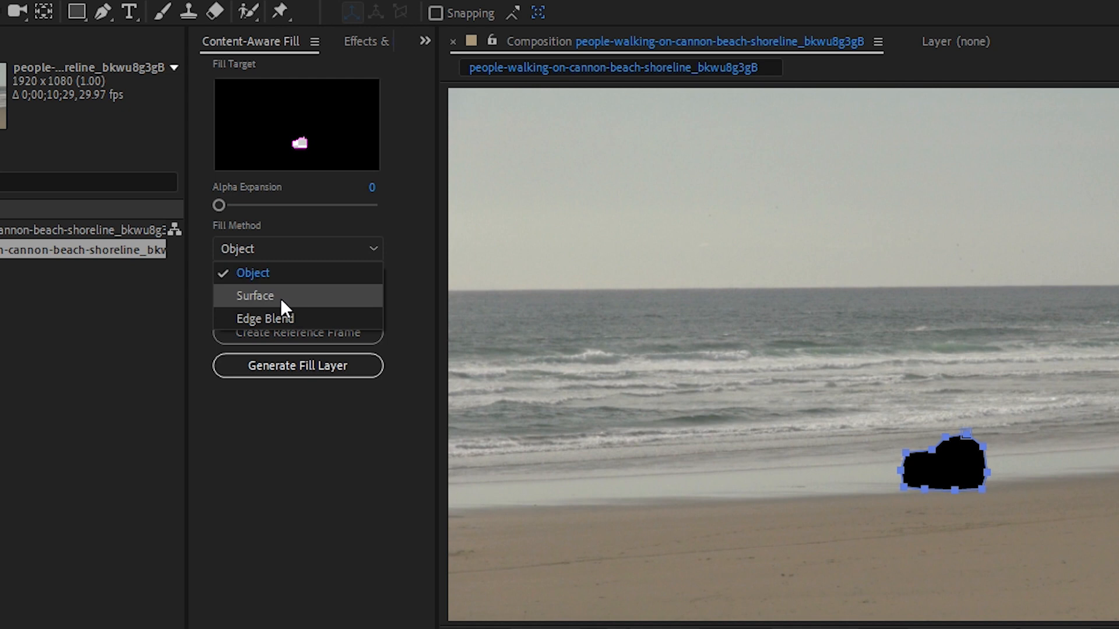
{"action": "left_click", "coordinate": [248, 275]}
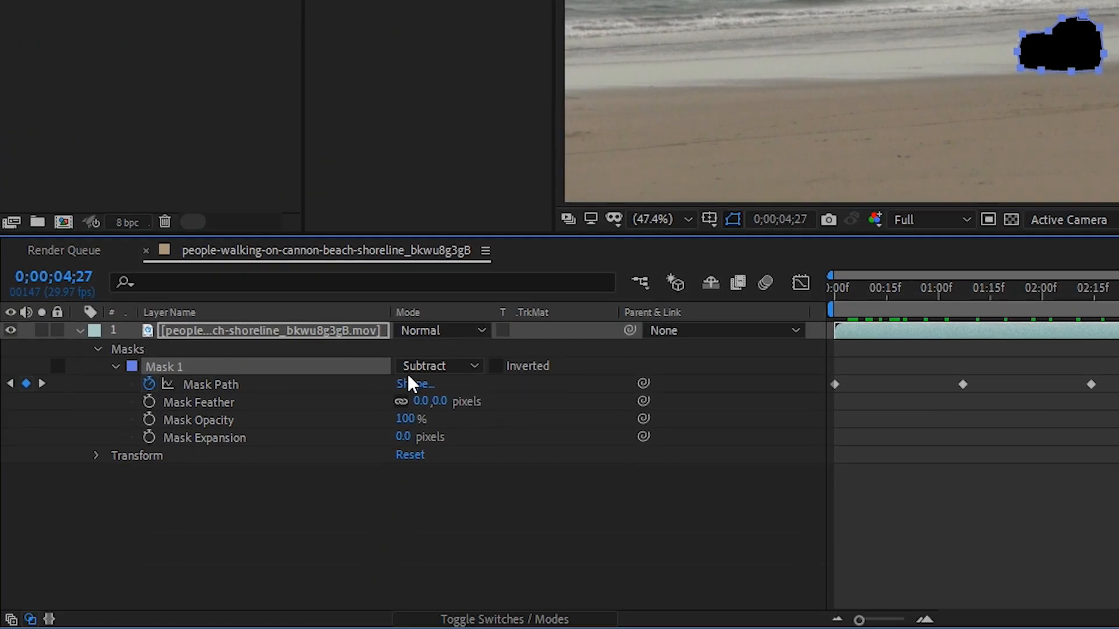
Set Mask 1's mode to None and create a reference frame of the footage in Photoshop.
{"action": "left_click", "coordinate": [344, 625]}
{"action": "left_click", "coordinate": [372, 628]}
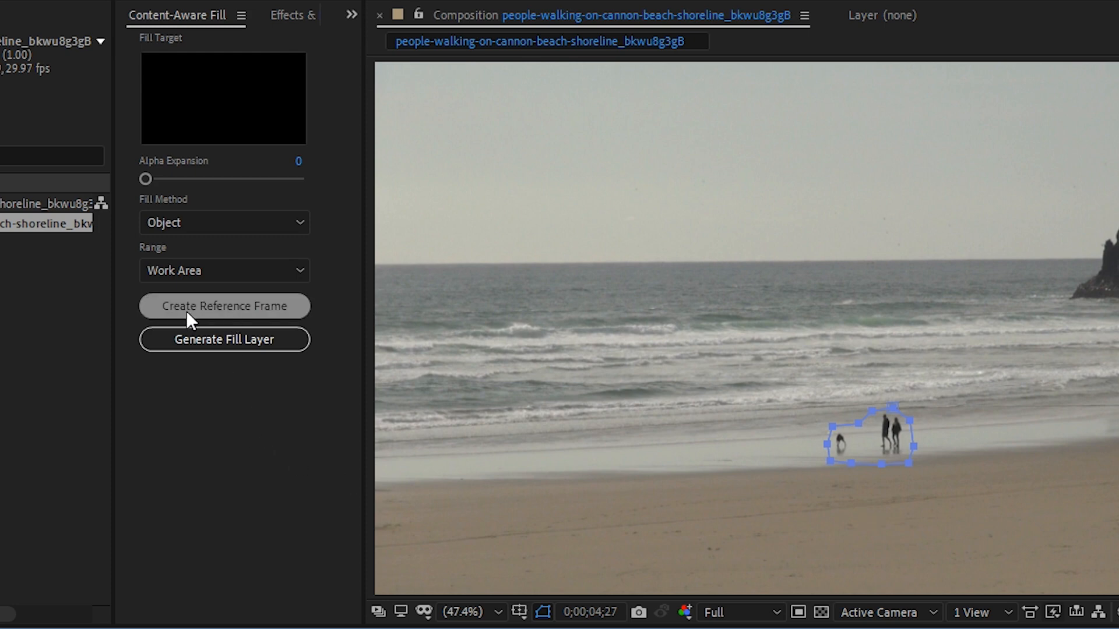
{"action": "left_click", "coordinate": [245, 307]}
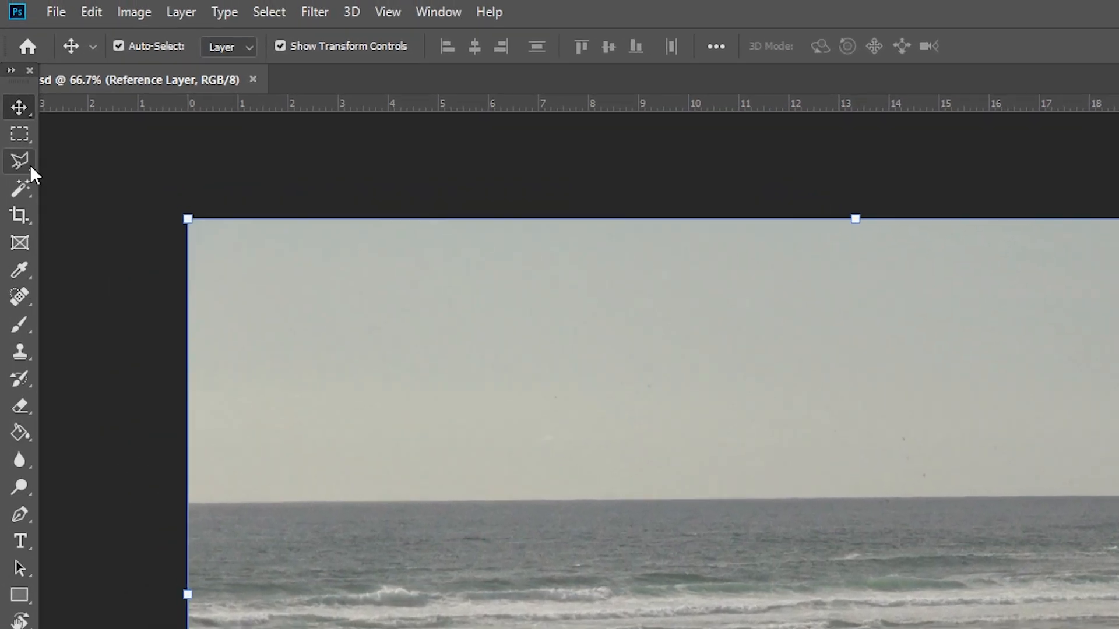
Select the walking couple and their reflections in the reference frame with a closed Polygonal Lasso outline.
{"action": "left_click", "coordinate": [12, 86]}
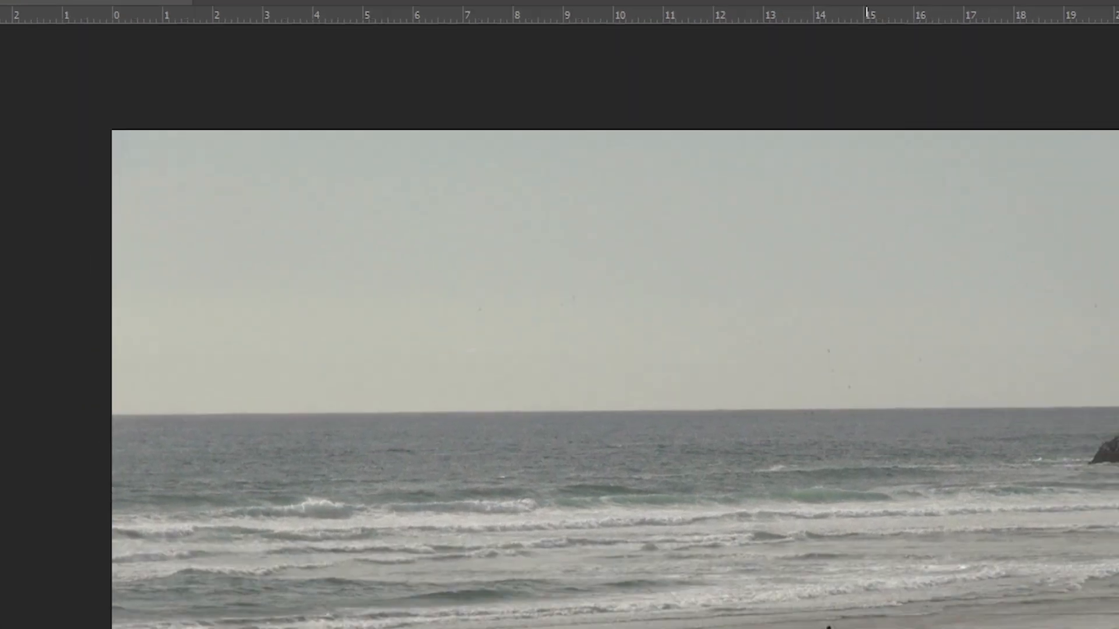
{"action": "left_click", "coordinate": [637, 382]}
{"action": "left_click", "coordinate": [614, 339]}
{"action": "left_click", "coordinate": [590, 333]}
{"action": "mouse_move", "coordinate": [573, 340]}
{"action": "left_mouse_down"}
{"action": "mouse_move", "coordinate": [565, 393]}
{"action": "mouse_move", "coordinate": [596, 407]}
{"action": "mouse_move", "coordinate": [614, 403]}
{"action": "mouse_move", "coordinate": [620, 367]}
{"action": "left_mouse_up"}
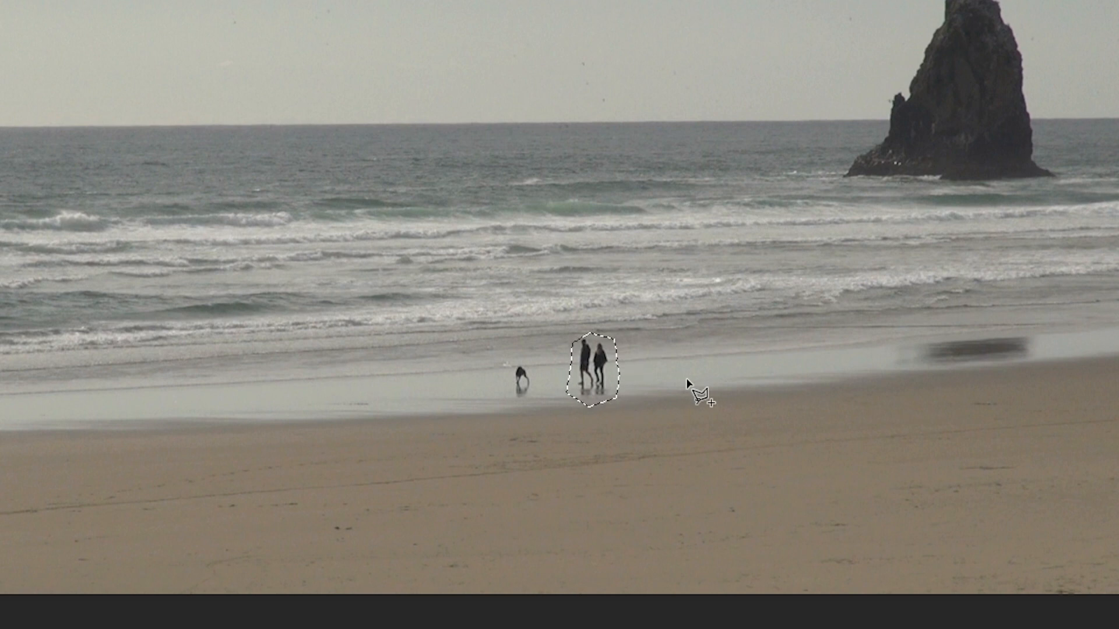
Remove the selected couple and the dog from the reference frame with Content-Aware fills and save the frame.
{"action": "key", "text": "shift+F5"}
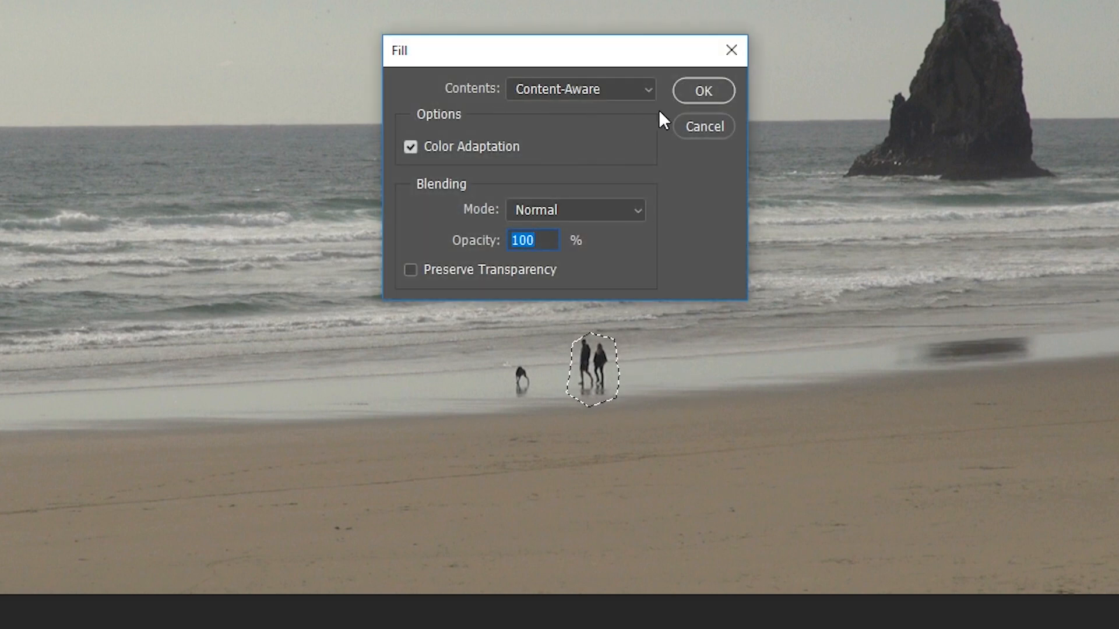
{"action": "left_click", "coordinate": [699, 92]}
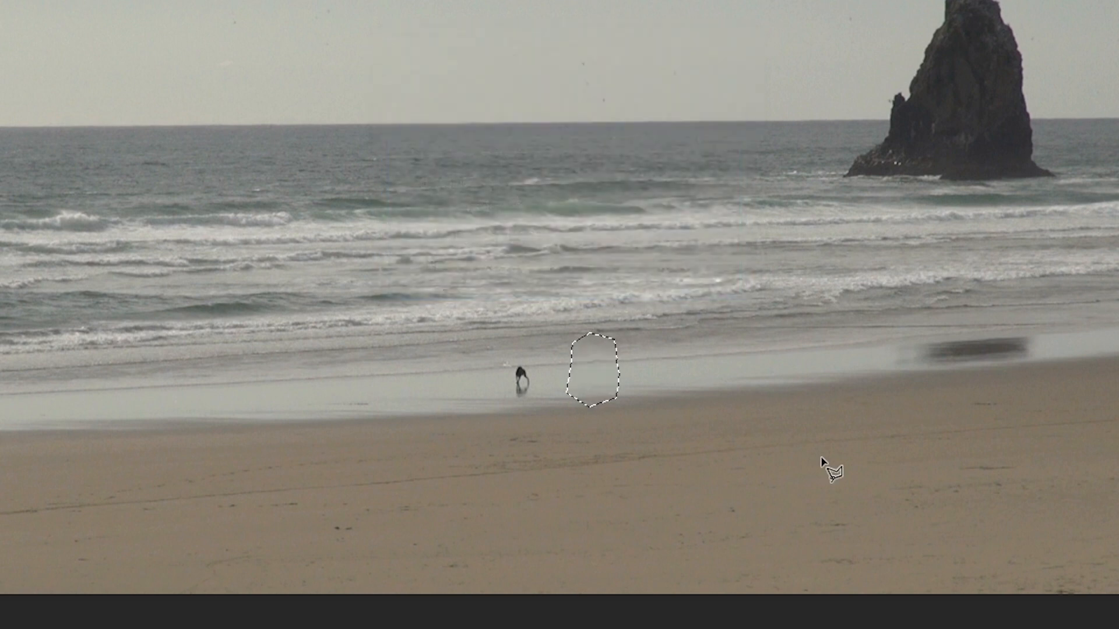
{"action": "mouse_move", "coordinate": [538, 369]}
{"action": "left_mouse_down"}
{"action": "mouse_move", "coordinate": [525, 356]}
{"action": "mouse_move", "coordinate": [495, 367]}
{"action": "mouse_move", "coordinate": [505, 401]}
{"action": "mouse_move", "coordinate": [536, 394]}
{"action": "mouse_move", "coordinate": [537, 369]}
{"action": "left_mouse_up"}
{"action": "key", "text": "shift+F5"}
{"action": "left_click", "coordinate": [702, 97]}
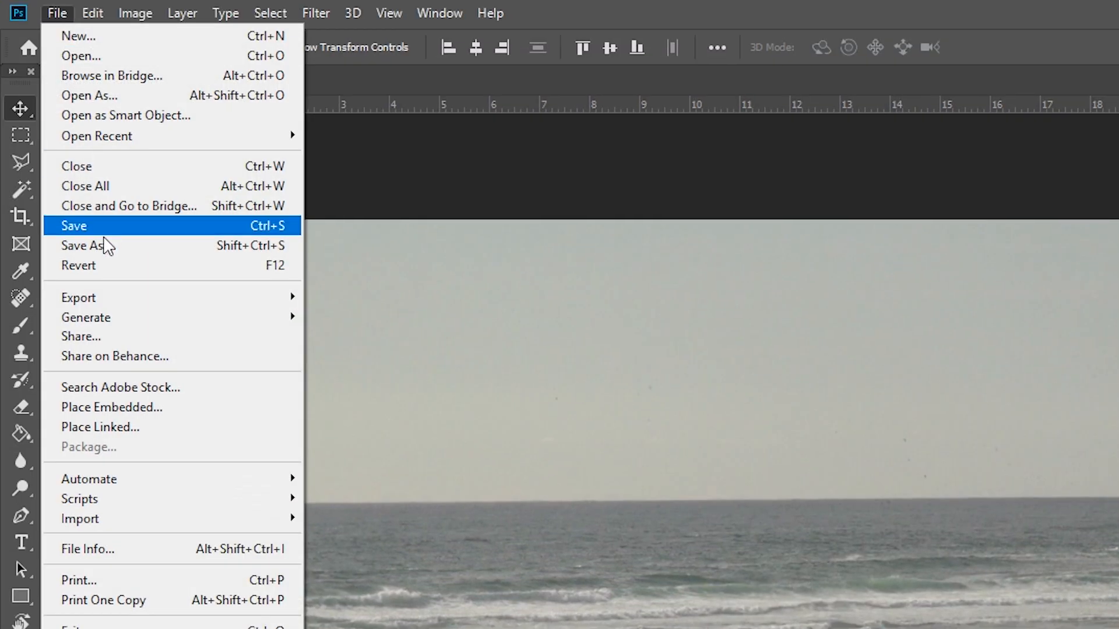
{"action": "left_click", "coordinate": [100, 242]}
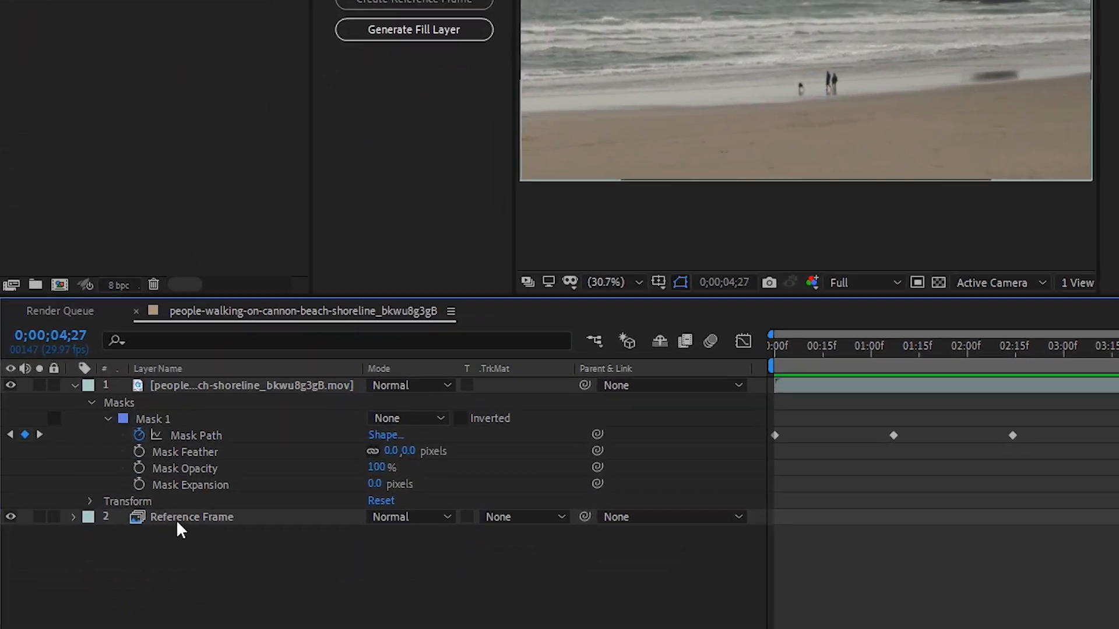
Switch to After Effects and examine the Reference Frame layer's position and length in the timeline around 0;00;04;27.
{"action": "left_click", "coordinate": [127, 628]}
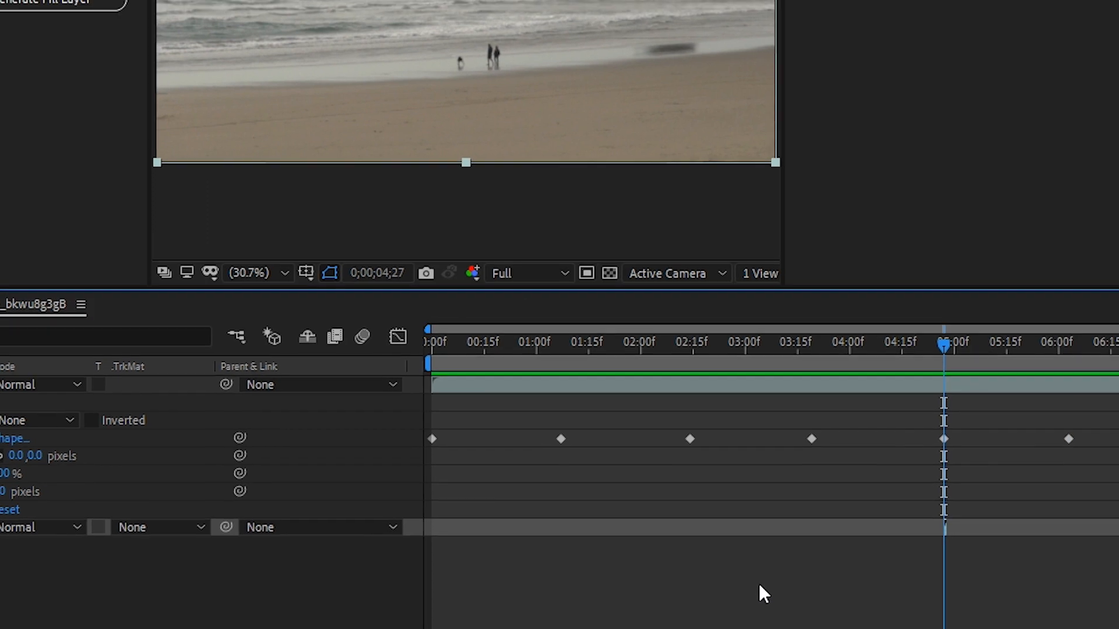
{"action": "key", "text": "="}
{"action": "key", "text": "="}
{"action": "key", "text": "="}
{"action": "key", "text": "="}
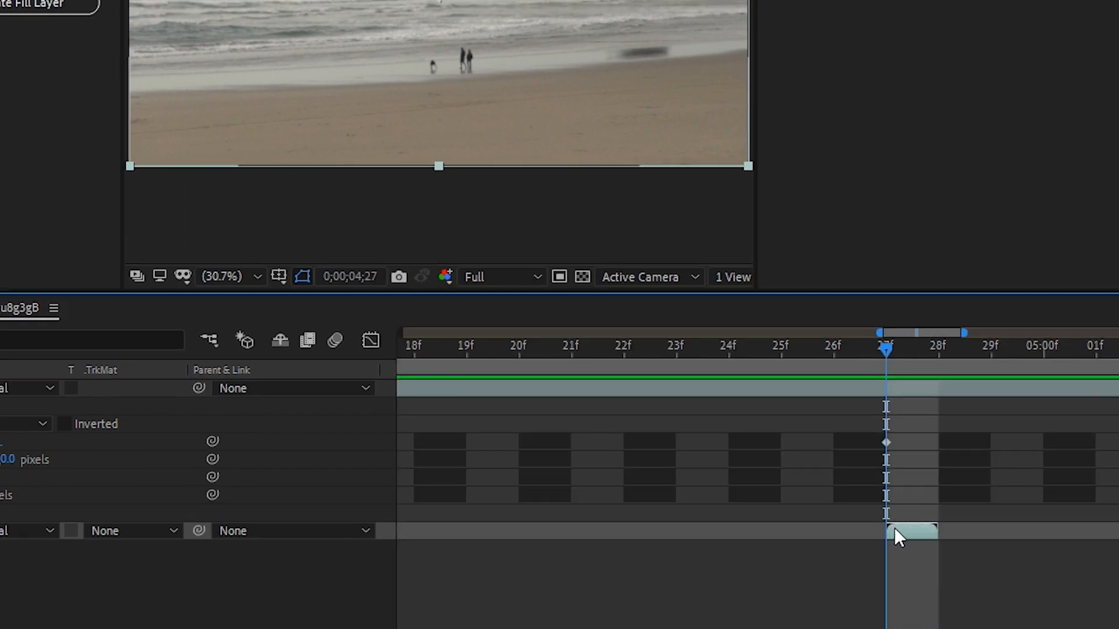
{"action": "key", "text": "minus"}
{"action": "key", "text": "minus"}
{"action": "key", "text": "minus"}
{"action": "key", "text": "minus"}
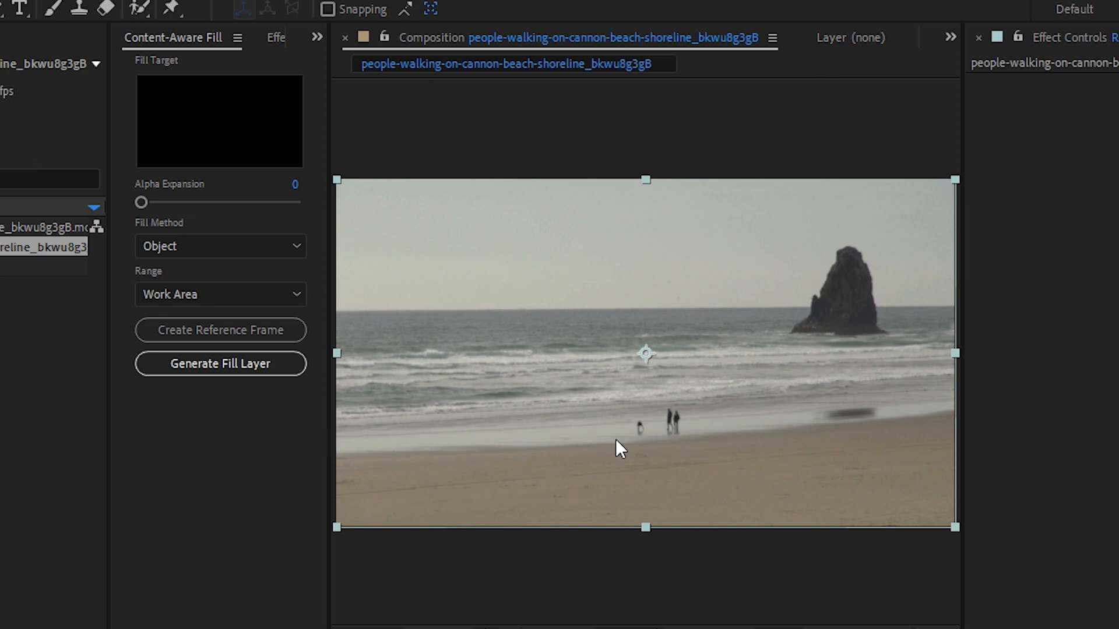
Set Mask 1's mode to Subtract and generate the fill layer for the work area with the Object fill method.
{"action": "left_click", "coordinate": [125, 511]}
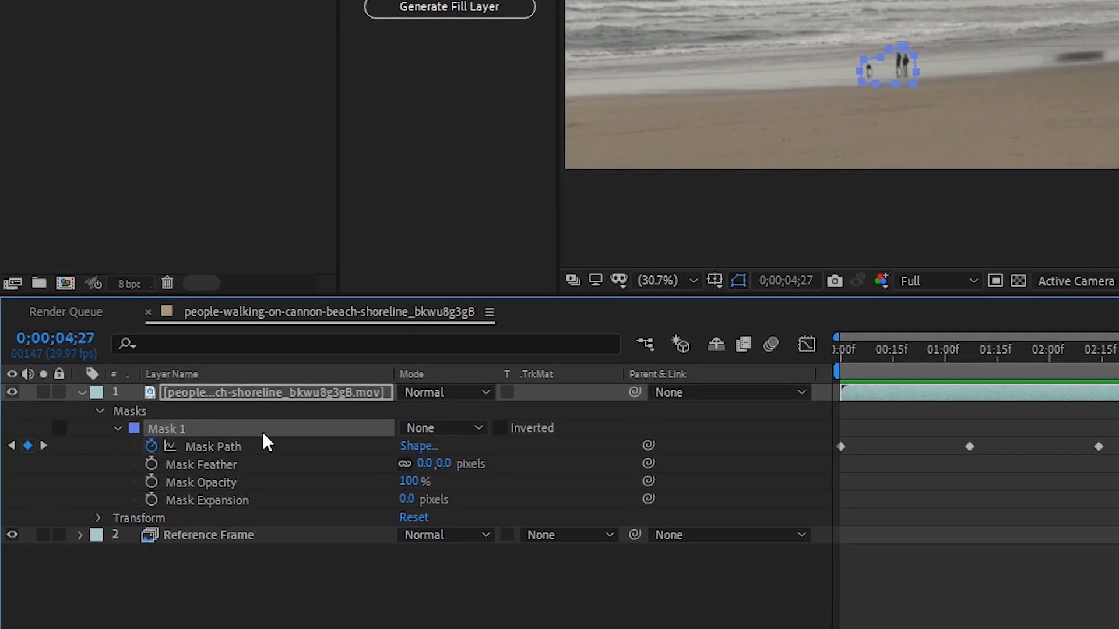
{"action": "left_click", "coordinate": [476, 430]}
{"action": "left_click", "coordinate": [477, 499]}
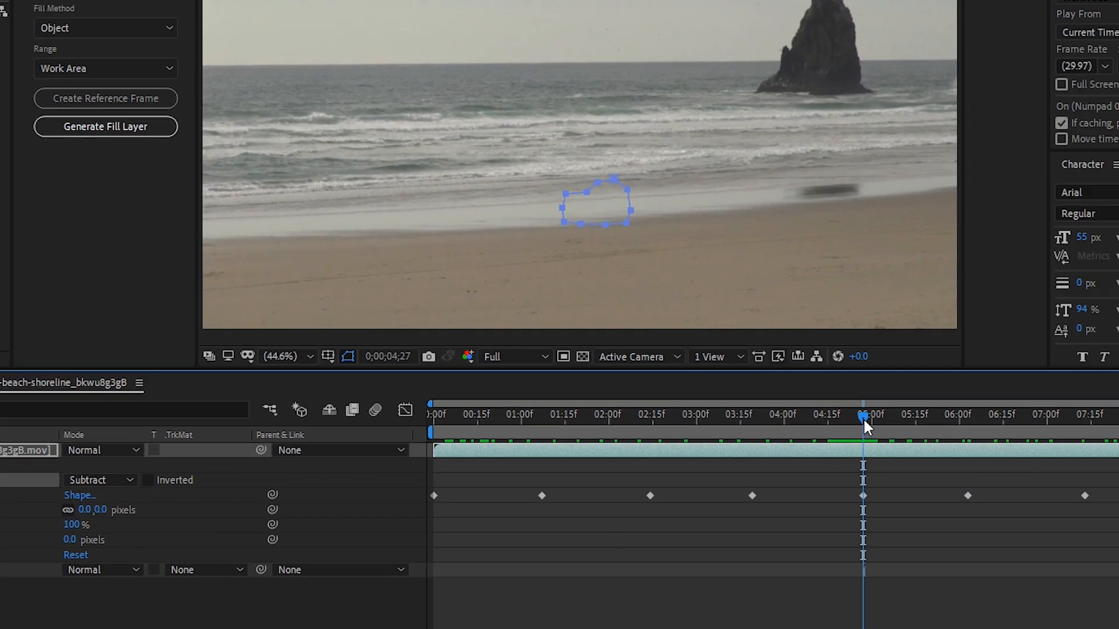
{"action": "left_click_drag", "start_coordinate": [862, 417], "coordinate": [839, 417]}
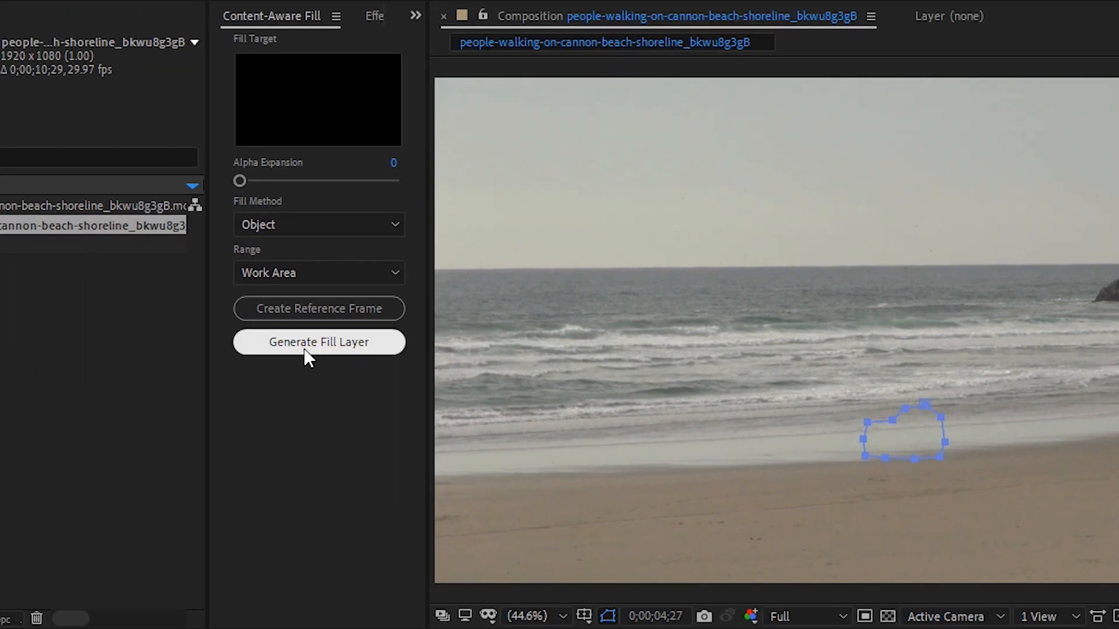
{"action": "left_click", "coordinate": [313, 347]}
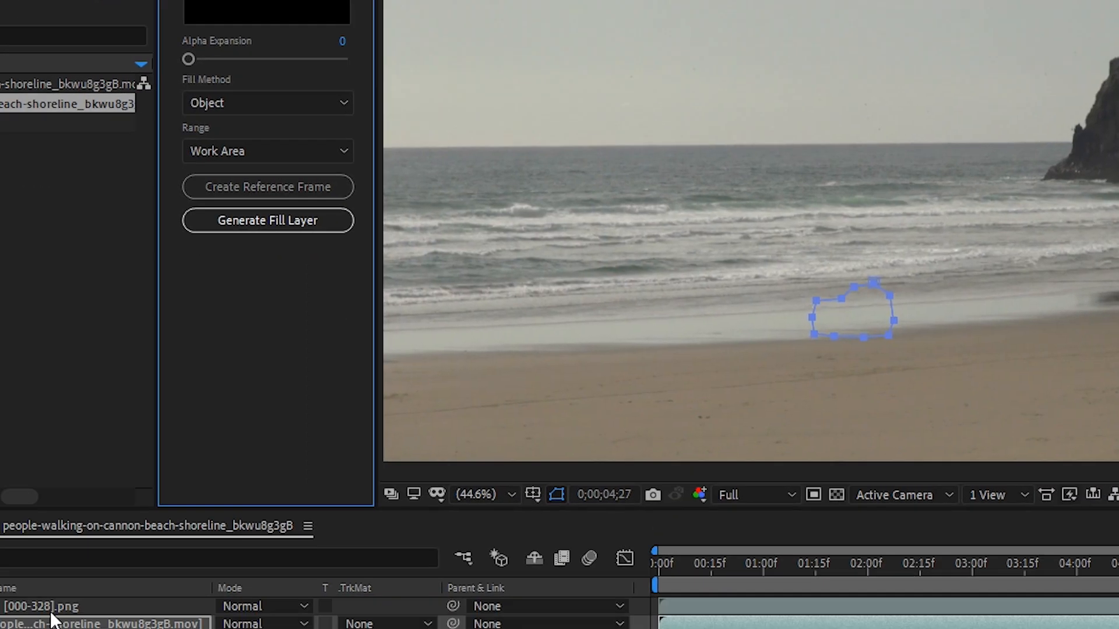
Go to 0;00;00;00, set Mask 1's mode to None and create a second reference frame in Photoshop.
{"action": "left_click", "coordinate": [10, 606]}
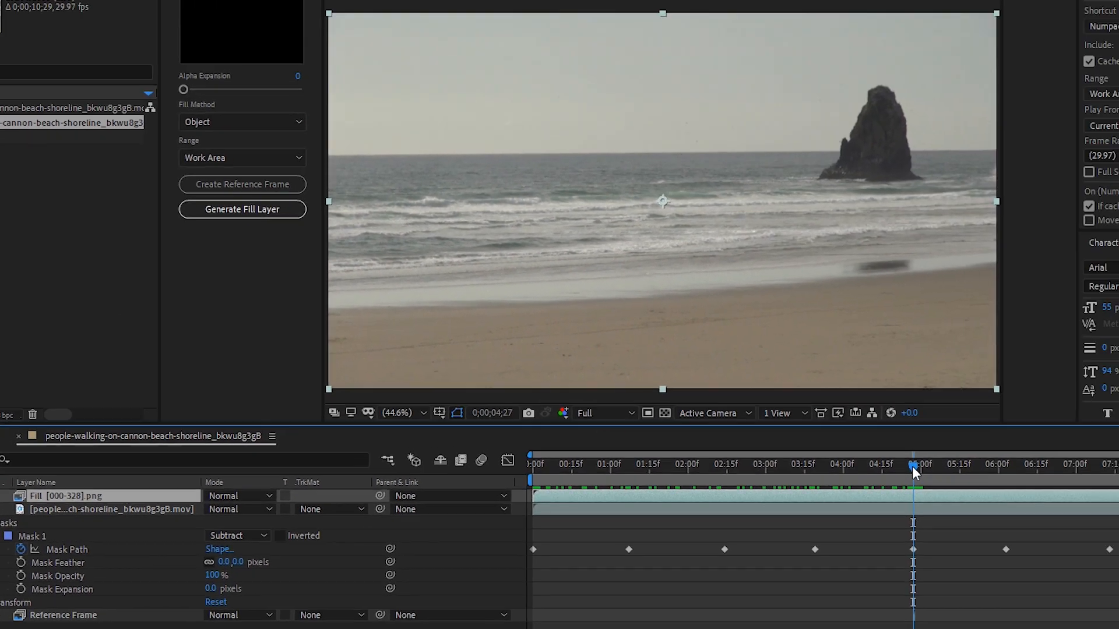
{"action": "left_click_drag", "start_coordinate": [915, 469], "coordinate": [603, 542]}
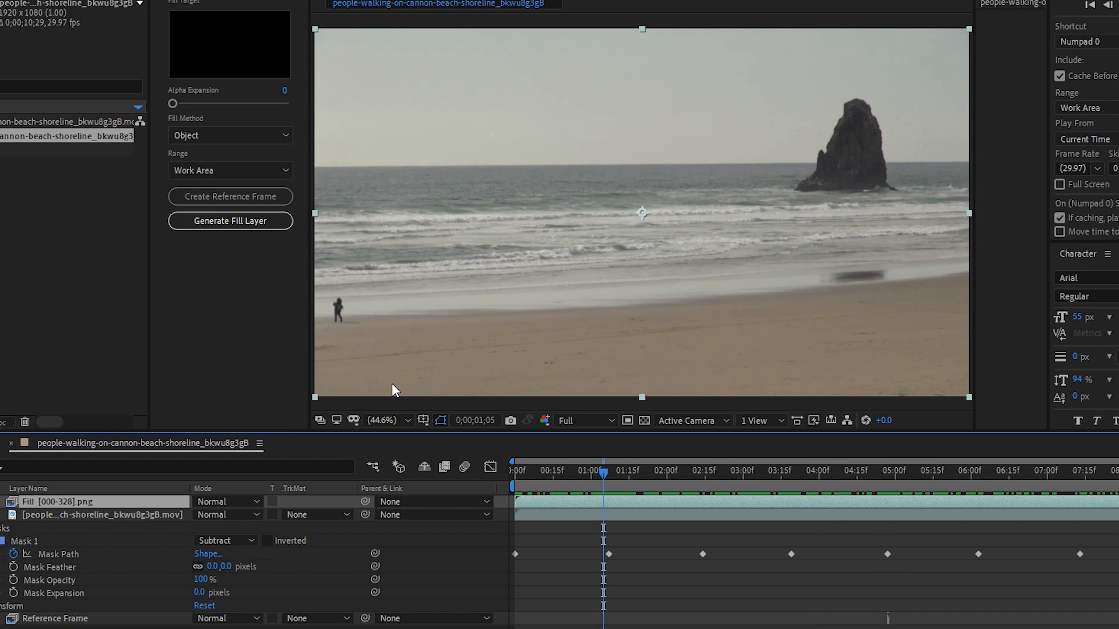
{"action": "left_click_drag", "start_coordinate": [606, 473], "coordinate": [624, 472]}
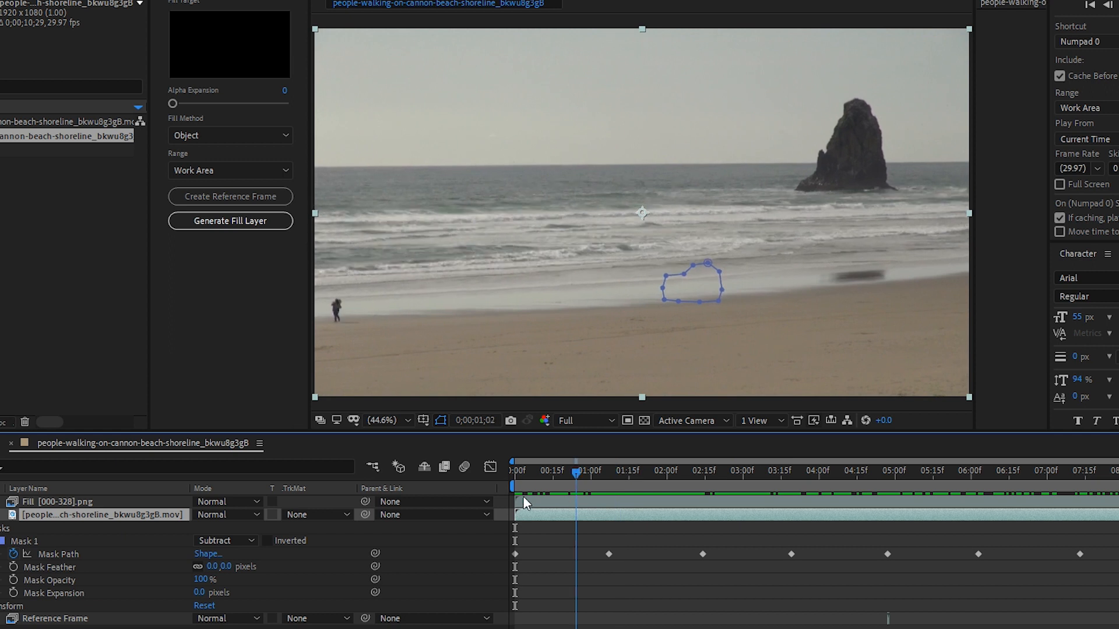
{"action": "left_click_drag", "start_coordinate": [523, 496], "coordinate": [513, 489]}
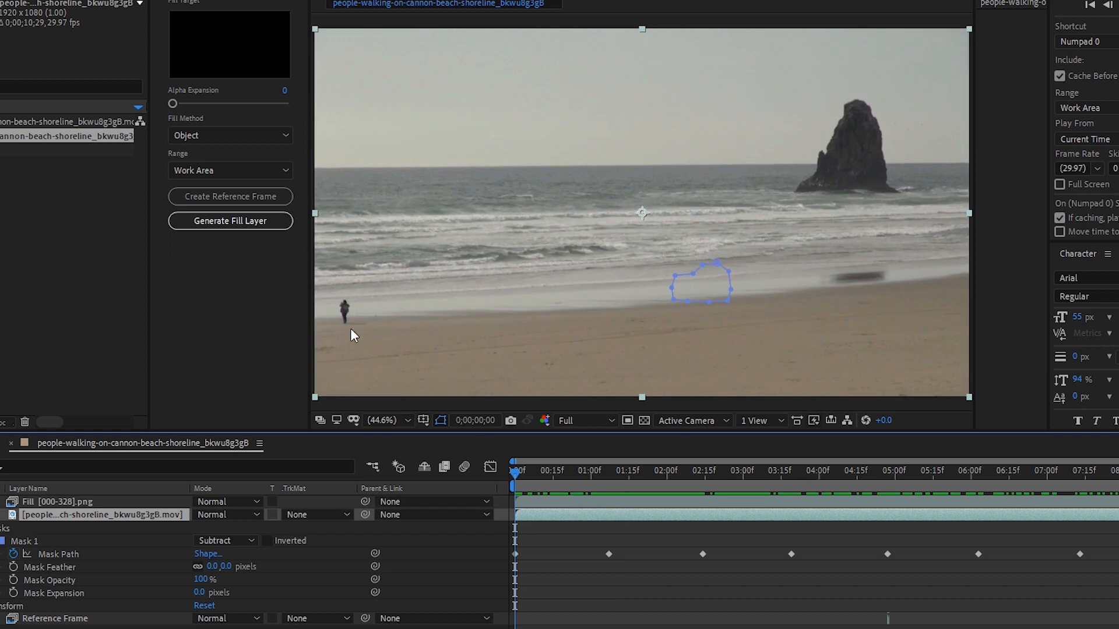
{"action": "left_click", "coordinate": [228, 541]}
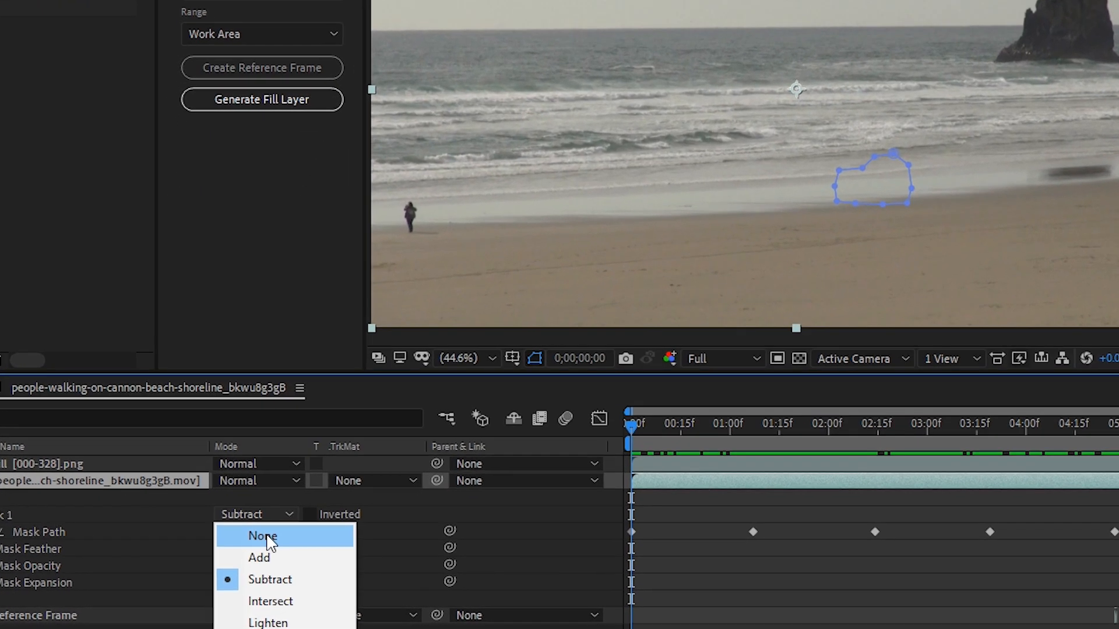
{"action": "left_click", "coordinate": [270, 538]}
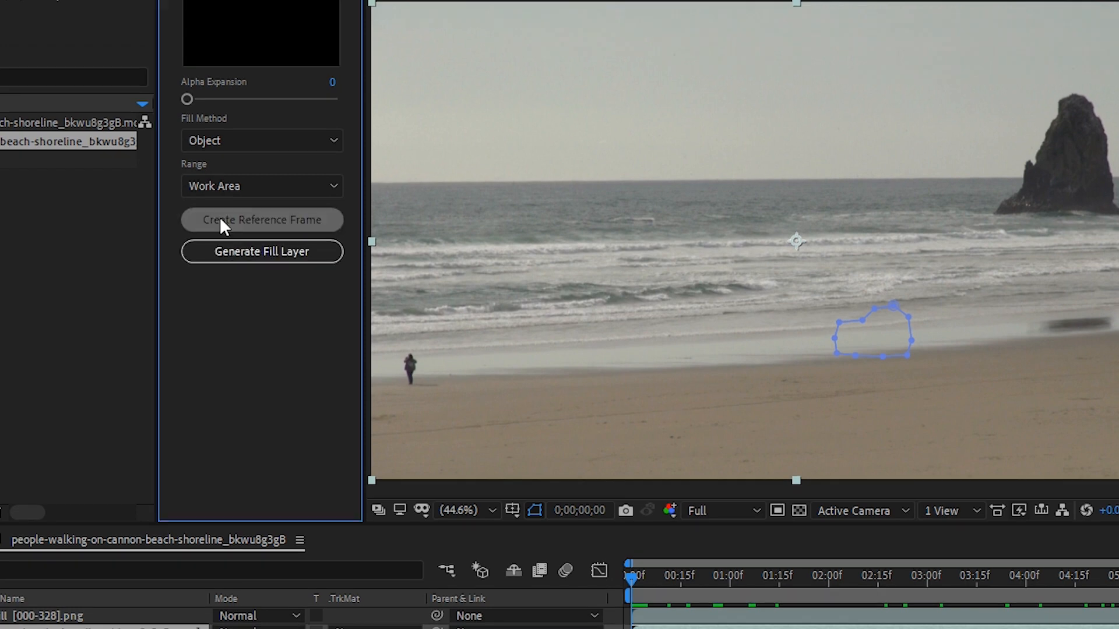
{"action": "left_click", "coordinate": [220, 221]}
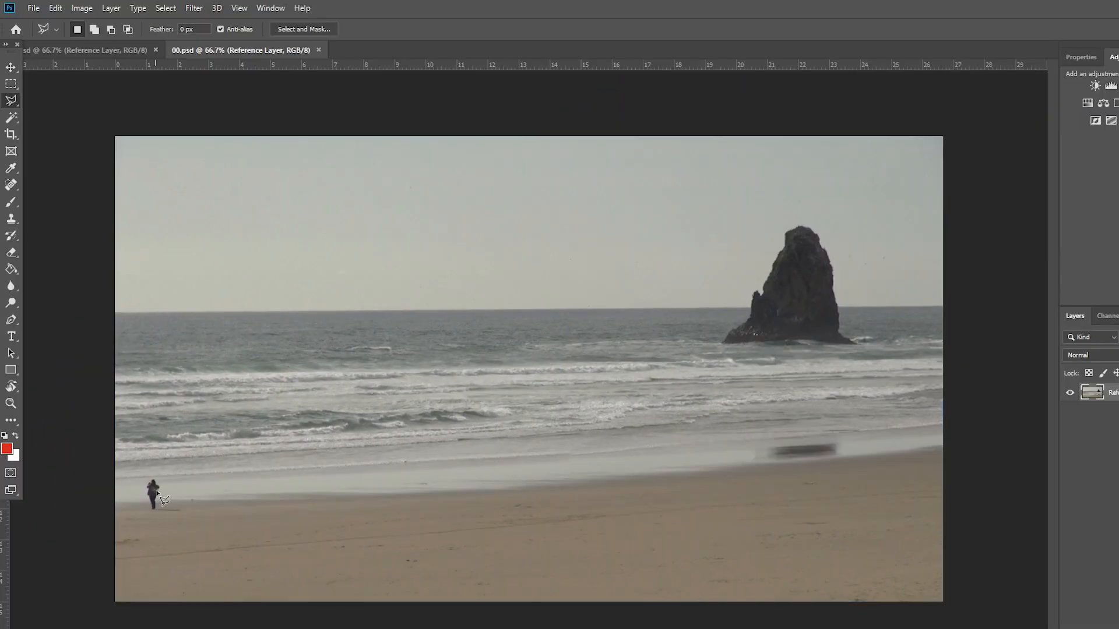
Select the lone walker and the shadow on the sand in the reference frame with a closed Polygonal Lasso outline.
{"action": "left_click", "coordinate": [170, 490]}
{"action": "left_click", "coordinate": [161, 477]}
{"action": "left_click", "coordinate": [147, 475]}
{"action": "left_click", "coordinate": [135, 493]}
{"action": "left_click", "coordinate": [141, 510]}
{"action": "left_click", "coordinate": [155, 516]}
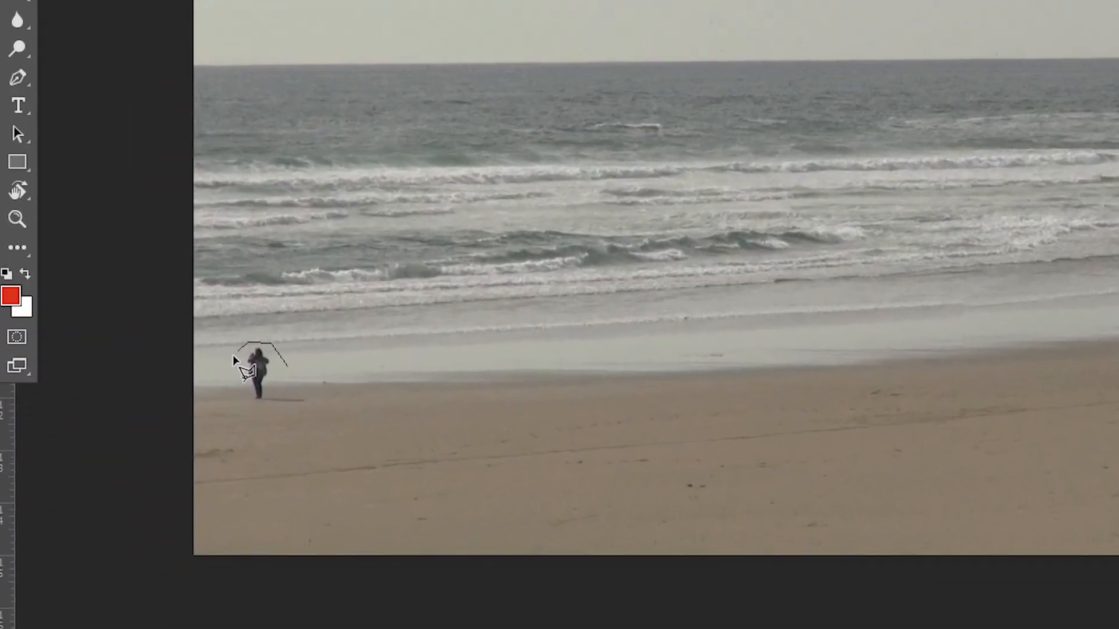
{"action": "left_click", "coordinate": [304, 411]}
{"action": "left_click", "coordinate": [314, 401]}
{"action": "left_click", "coordinate": [289, 367]}
Fill the selected walker with Content-Aware at 100% opacity and save the reference frame.
{"action": "key", "text": "shift+F5"}
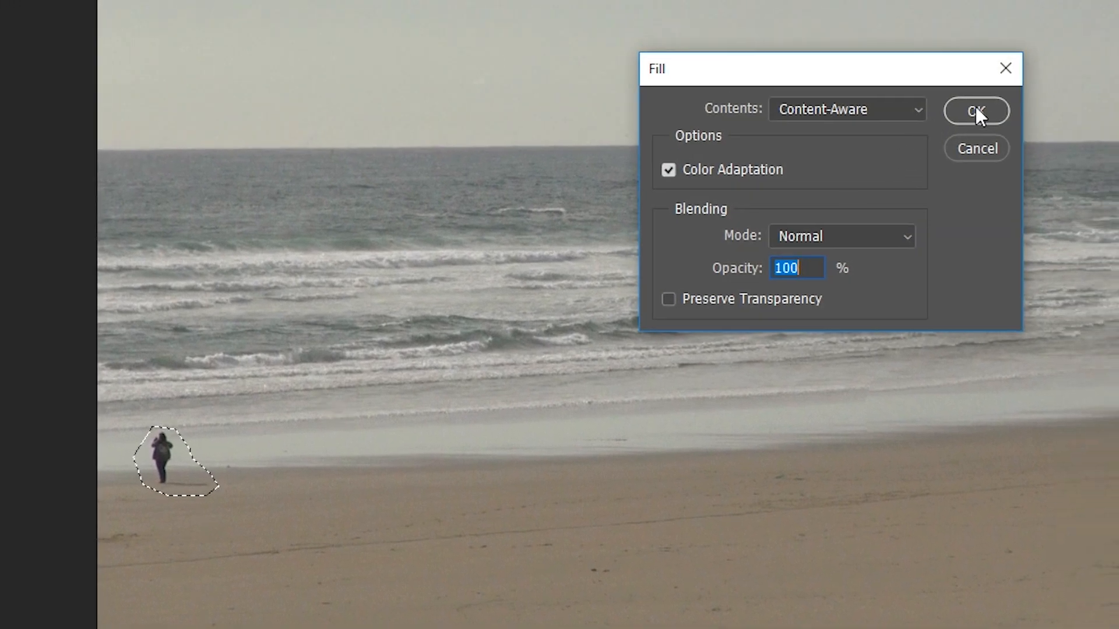
{"action": "left_click", "coordinate": [987, 112]}
{"action": "left_click", "coordinate": [38, 6]}
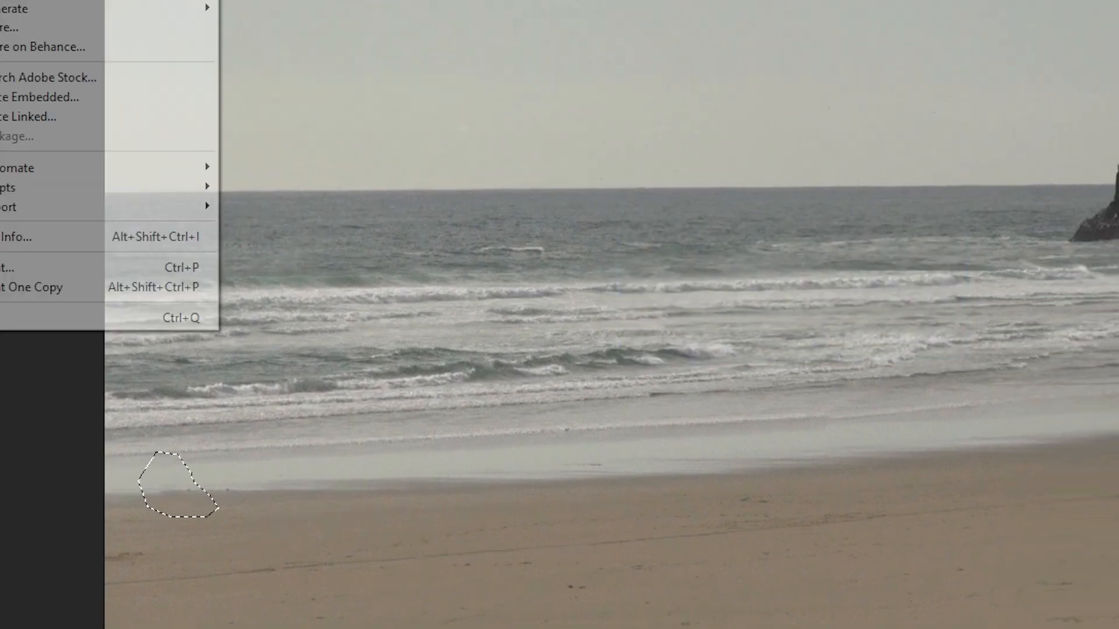
{"action": "left_click", "coordinate": [51, 161]}
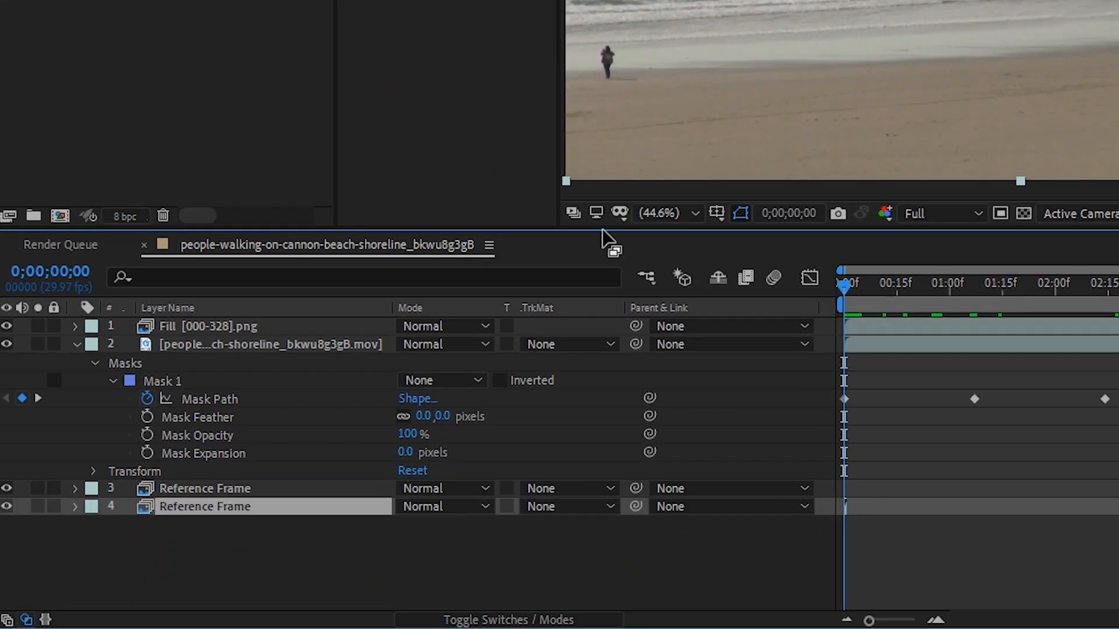
Magnify the composition to 100%, mask the lone walker and shadow at 0;00;00;00 with the Pen tool, and set Mask 2's mode to None.
{"action": "left_click", "coordinate": [686, 214]}
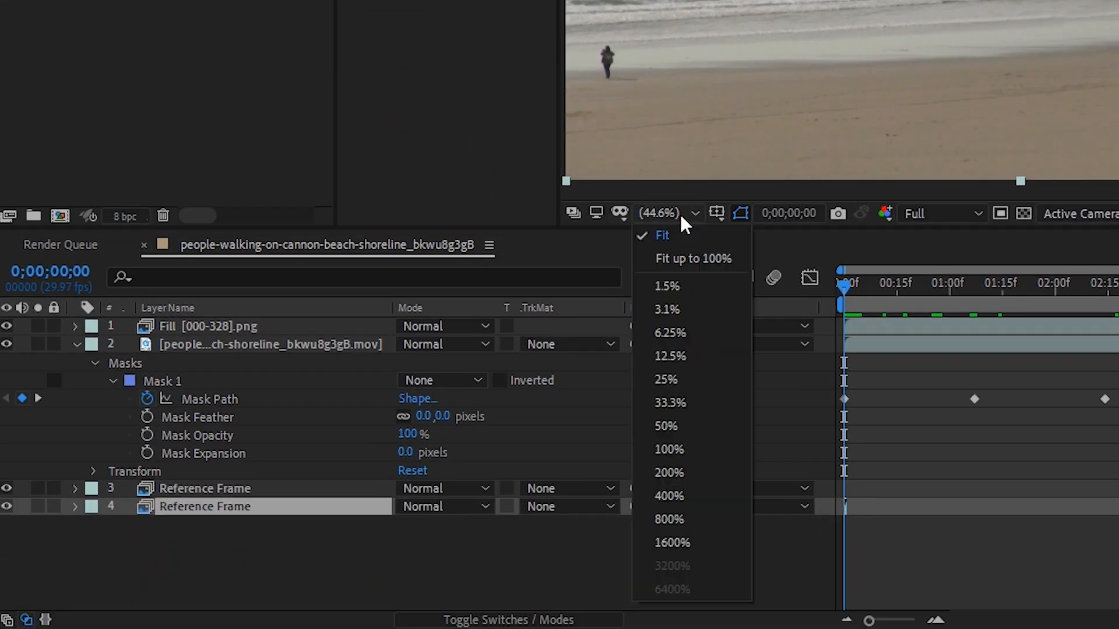
{"action": "left_click", "coordinate": [688, 452]}
{"action": "key", "text": "space"}
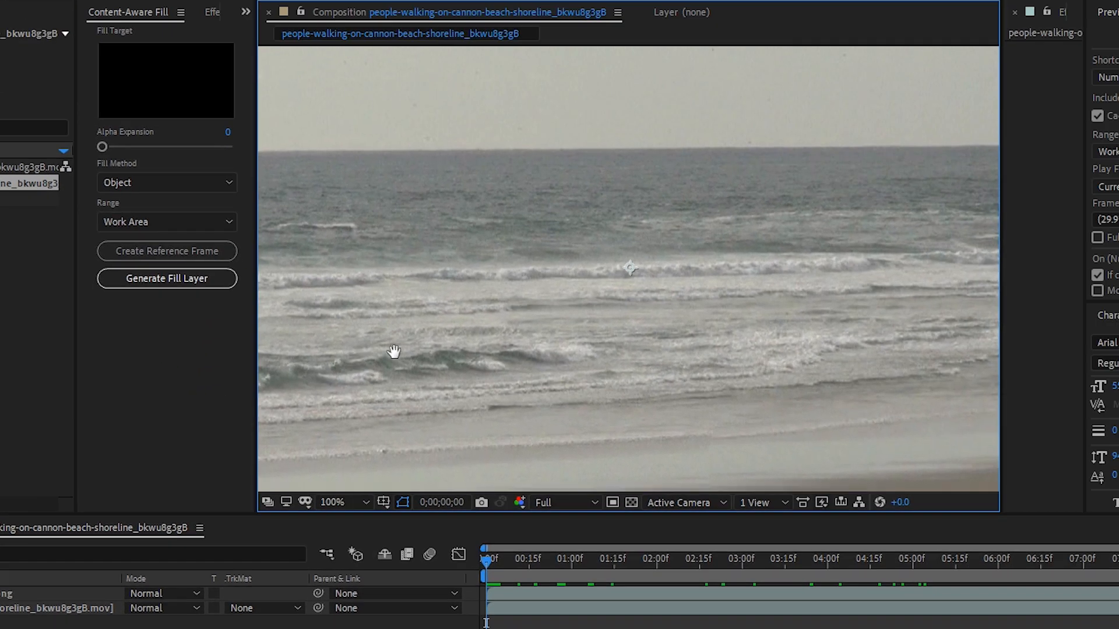
{"action": "left_click_drag", "start_coordinate": [601, 151], "coordinate": [1021, 1]}
{"action": "left_click_drag", "start_coordinate": [471, 138], "coordinate": [631, 56]}
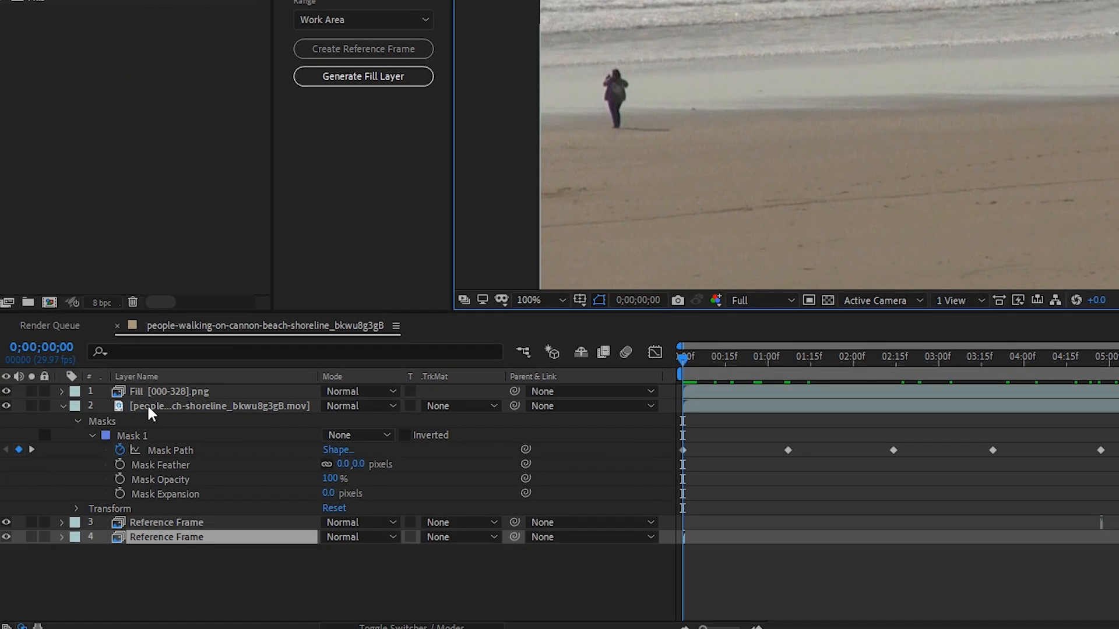
{"action": "key", "text": "g"}
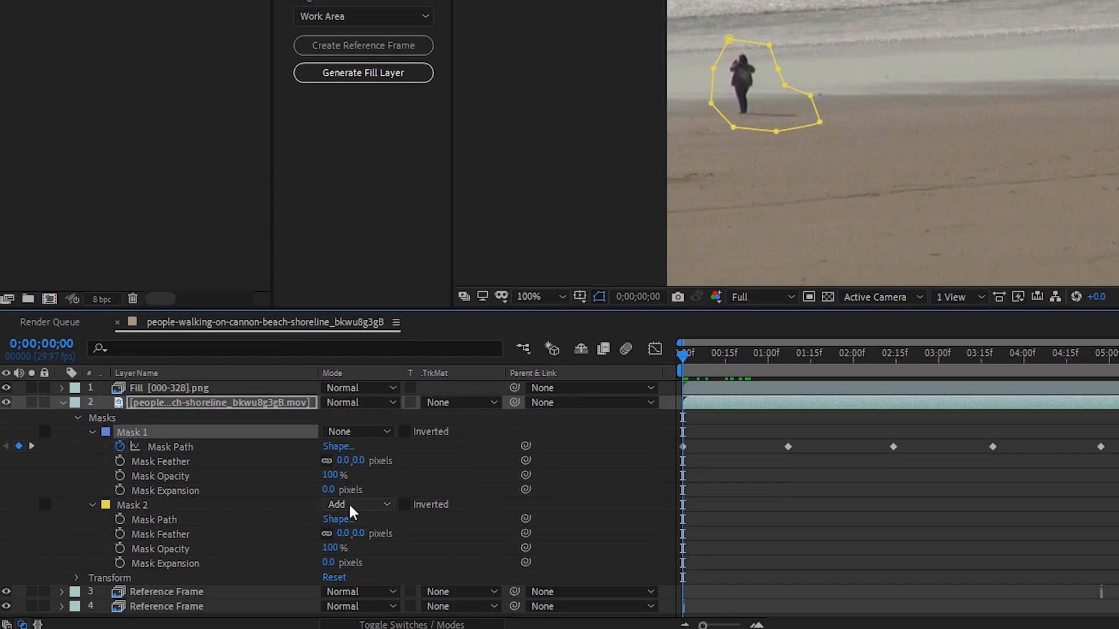
{"action": "left_click", "coordinate": [350, 505]}
{"action": "left_click", "coordinate": [389, 375]}
{"action": "left_click_drag", "start_coordinate": [689, 361], "coordinate": [621, 399]}
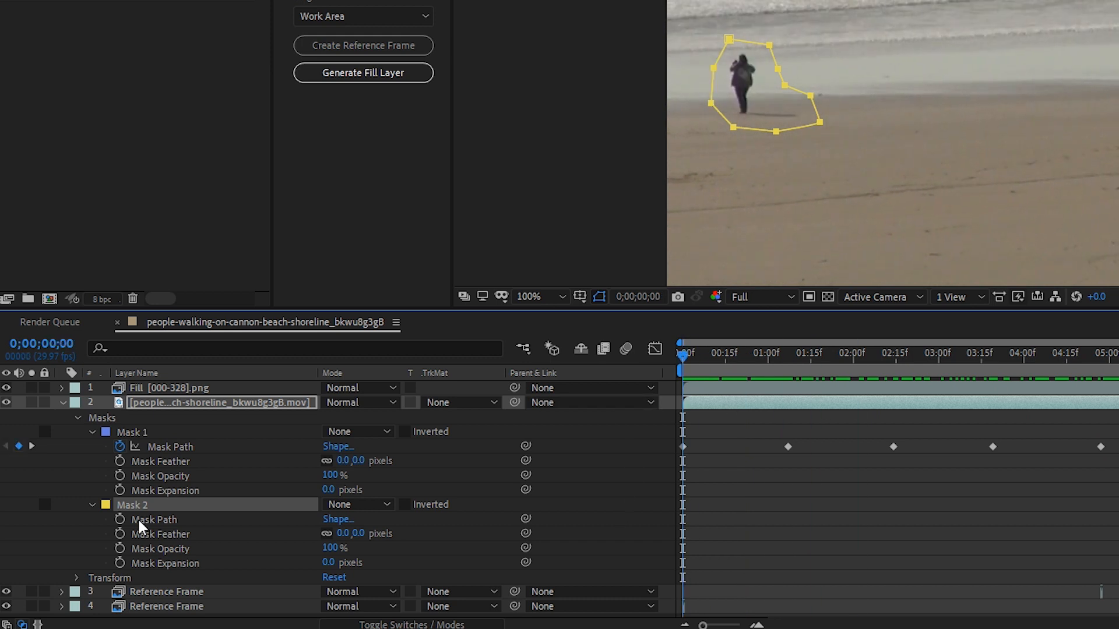
Keyframe Mask 2's path to follow the lone walker at 0;00;00;00, 0;00;01;07 and 0;00;02;14.
{"action": "left_click", "coordinate": [120, 519]}
{"action": "left_click_drag", "start_coordinate": [688, 357], "coordinate": [788, 356]}
{"action": "left_click_drag", "start_coordinate": [544, 97], "coordinate": [523, 96]}
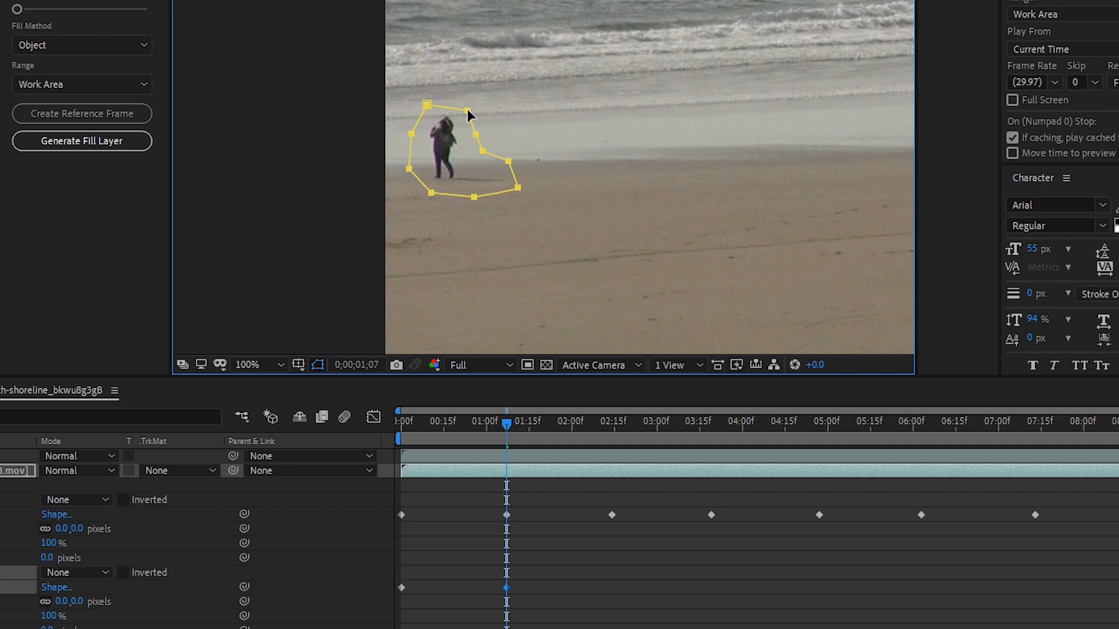
{"action": "left_click_drag", "start_coordinate": [506, 428], "coordinate": [610, 427]}
{"action": "left_click_drag", "start_coordinate": [464, 106], "coordinate": [440, 106]}
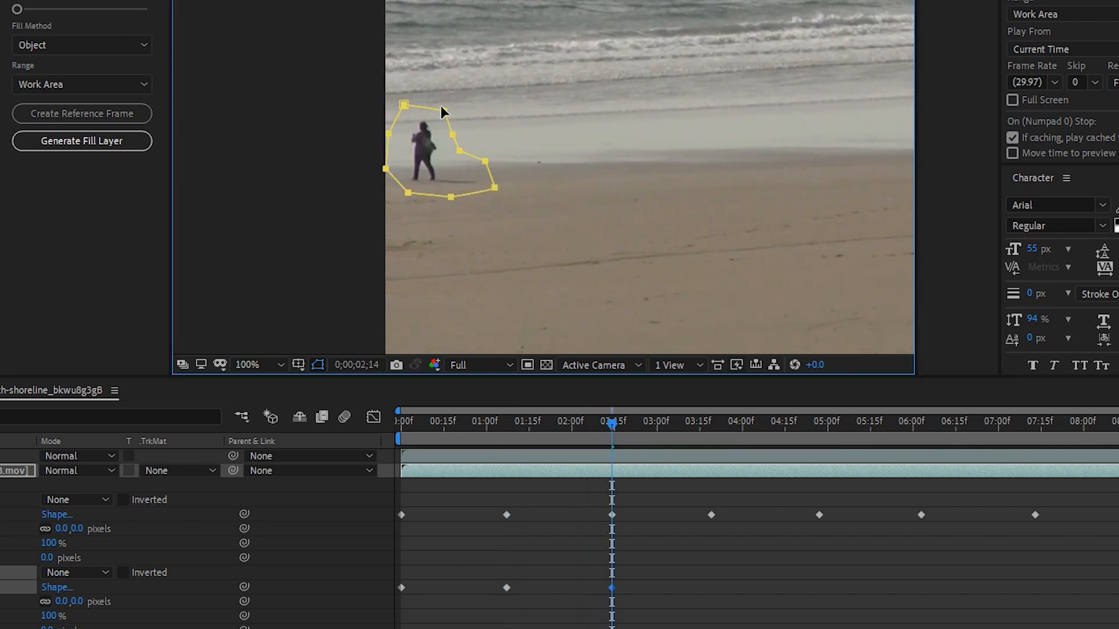
Add further Mask 2 path keyframes that follow the walker's exit, moving the mask fully outside the frame at 0;00;05;17.
{"action": "left_click_drag", "start_coordinate": [703, 421], "coordinate": [711, 435]}
{"action": "left_click_drag", "start_coordinate": [444, 110], "coordinate": [417, 114]}
{"action": "left_click", "coordinate": [819, 429]}
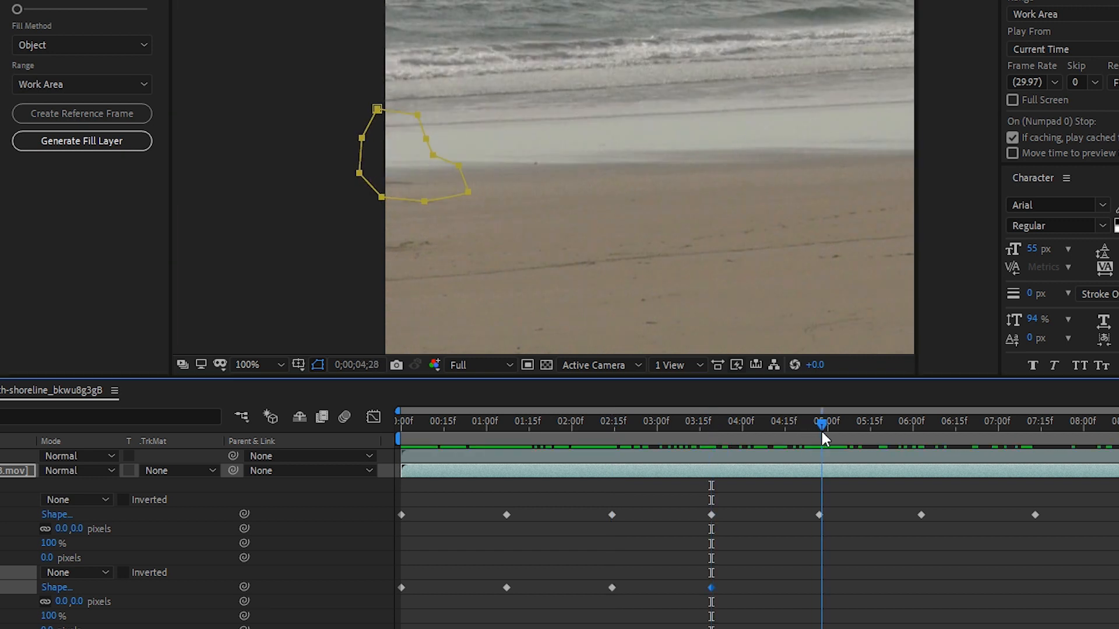
{"action": "left_click_drag", "start_coordinate": [398, 115], "coordinate": [361, 112]}
{"action": "left_click_drag", "start_coordinate": [826, 445], "coordinate": [875, 445]}
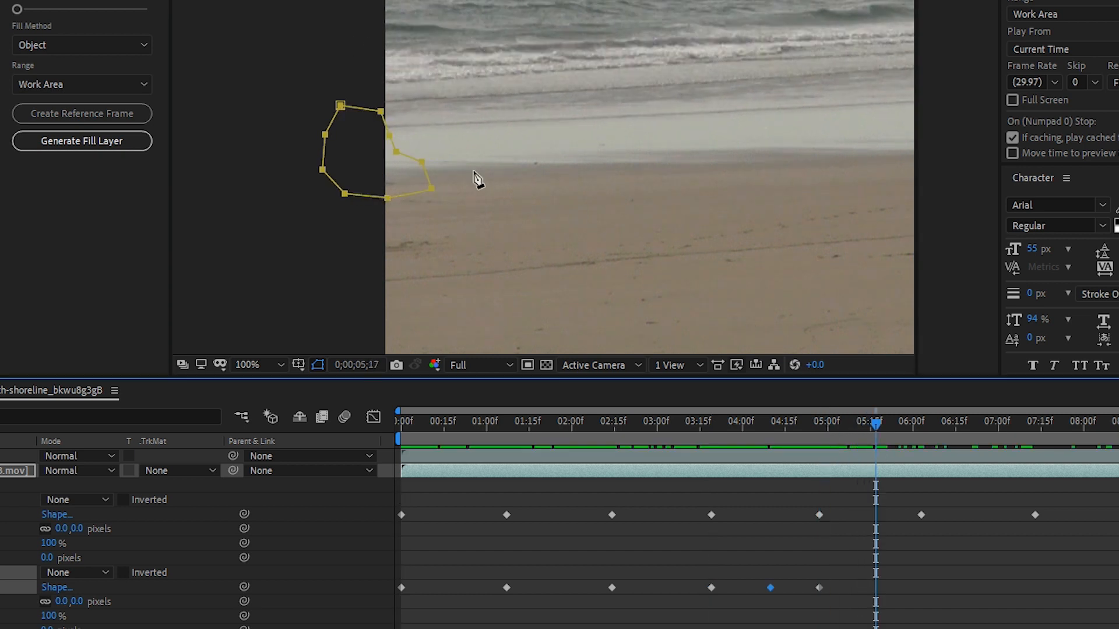
{"action": "left_click_drag", "start_coordinate": [382, 115], "coordinate": [333, 116]}
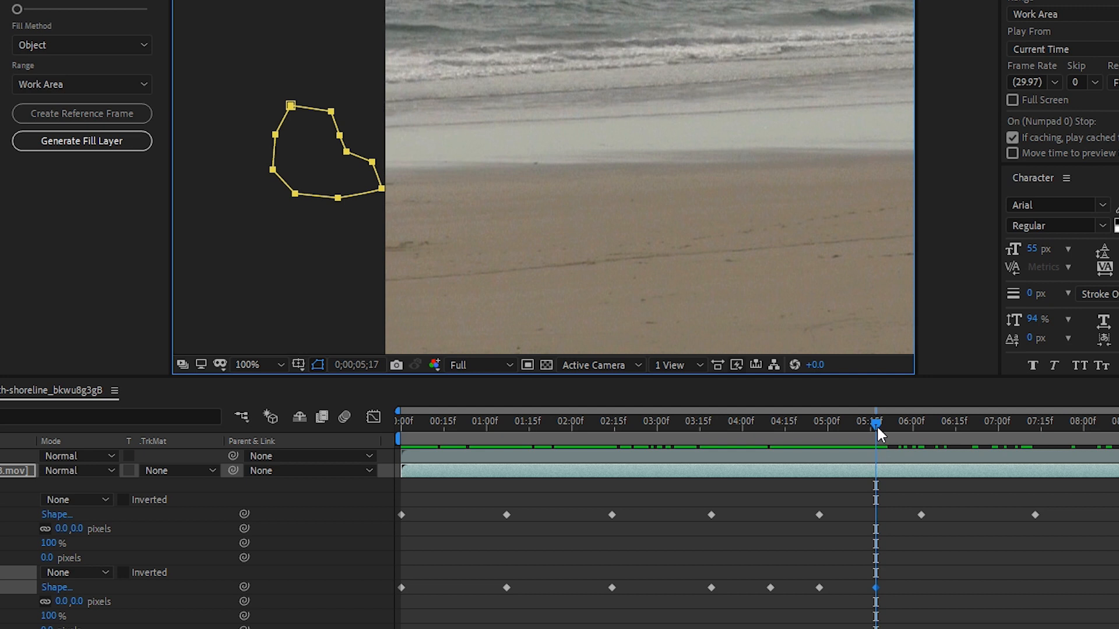
Return to 0;00;00;00, fit the composition in the viewer and hide the Fill [000-328].png layer.
{"action": "left_click_drag", "start_coordinate": [875, 424], "coordinate": [345, 468]}
{"action": "left_click", "coordinate": [279, 366]}
{"action": "left_click", "coordinate": [261, 379]}
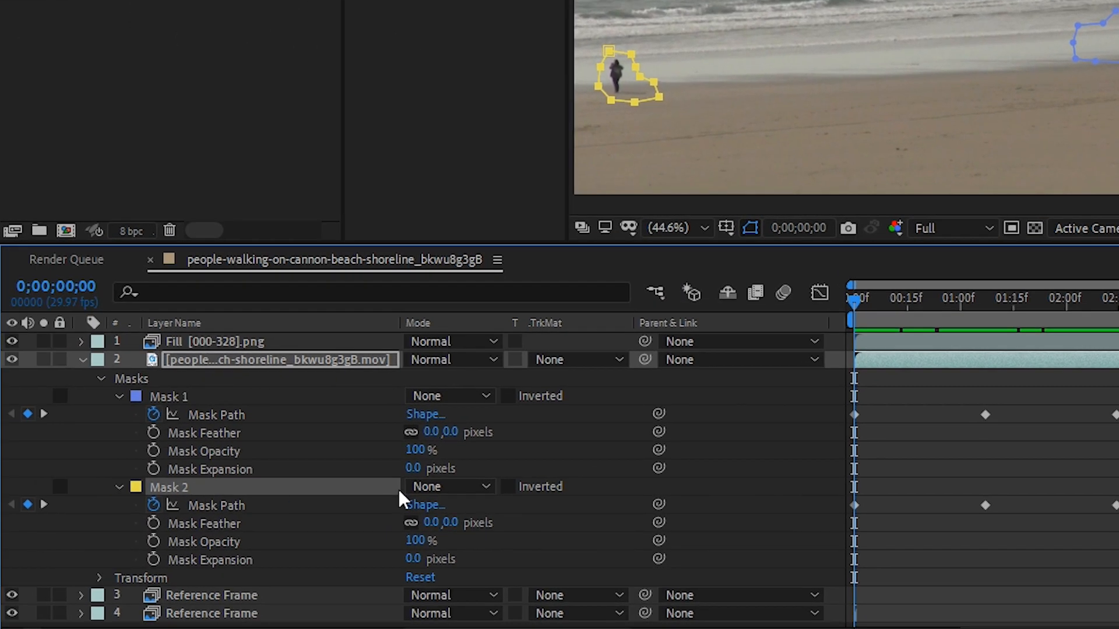
{"action": "left_click", "coordinate": [89, 573]}
{"action": "left_click", "coordinate": [483, 368]}
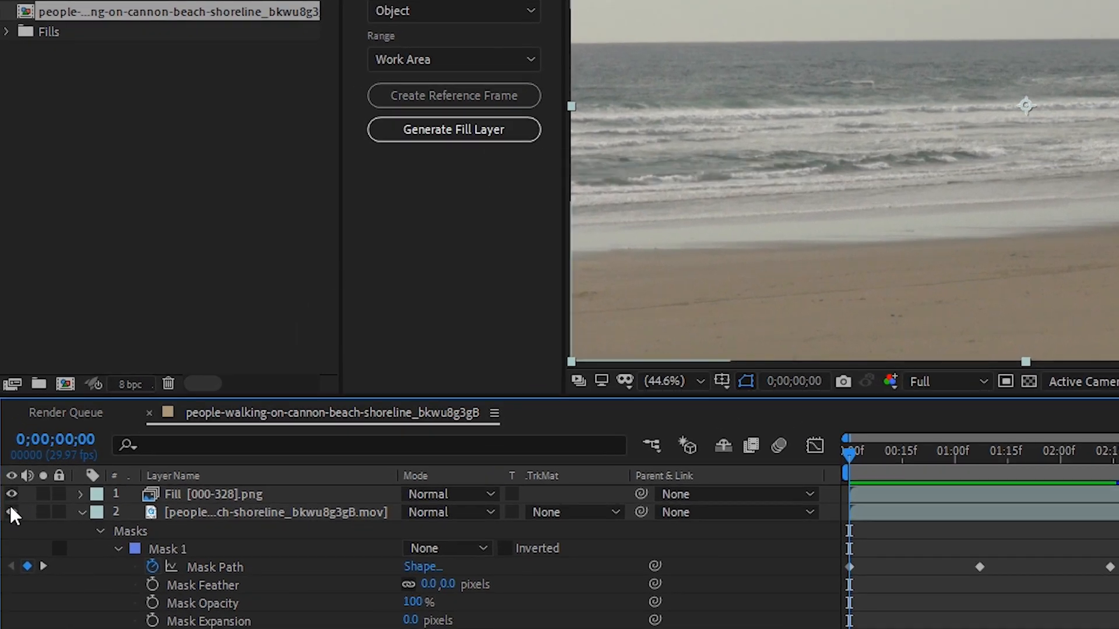
{"action": "left_click", "coordinate": [12, 494]}
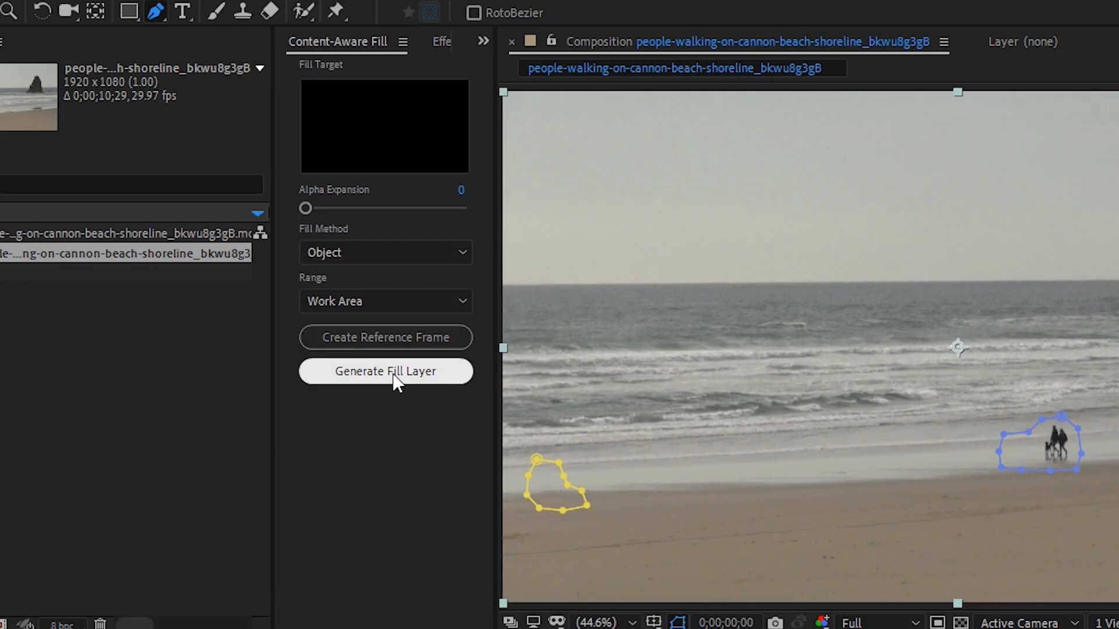
Generate an Object fill layer over the work area, then show the earlier fill layer with the Reference Frame layers hidden.
{"action": "left_click", "coordinate": [395, 373]}
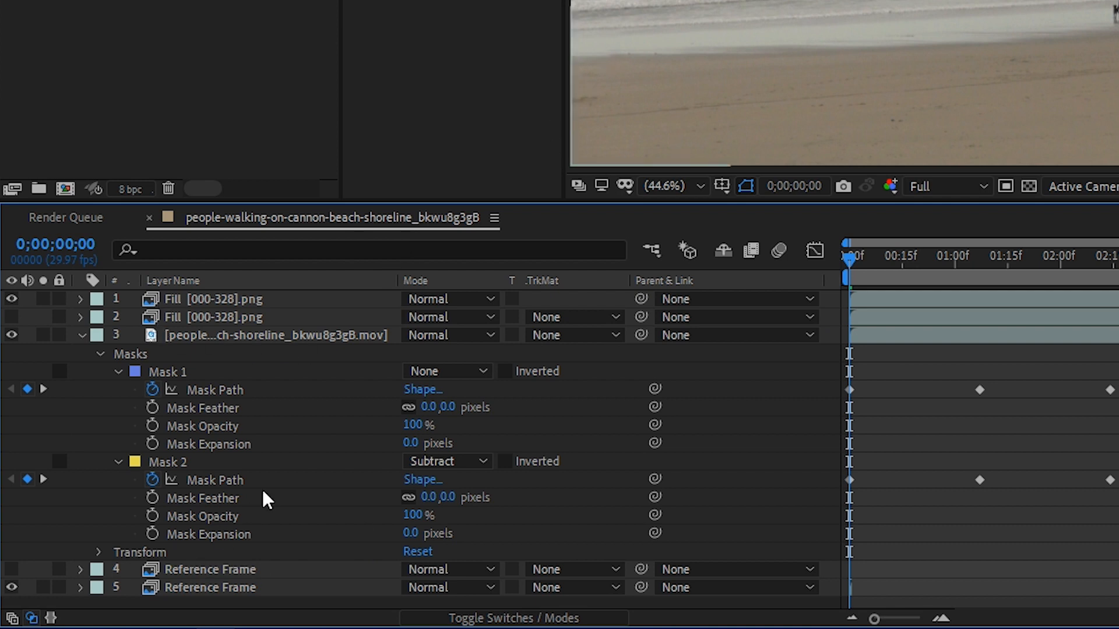
{"action": "left_click", "coordinate": [11, 318]}
{"action": "left_click_drag", "start_coordinate": [10, 587], "coordinate": [12, 569]}
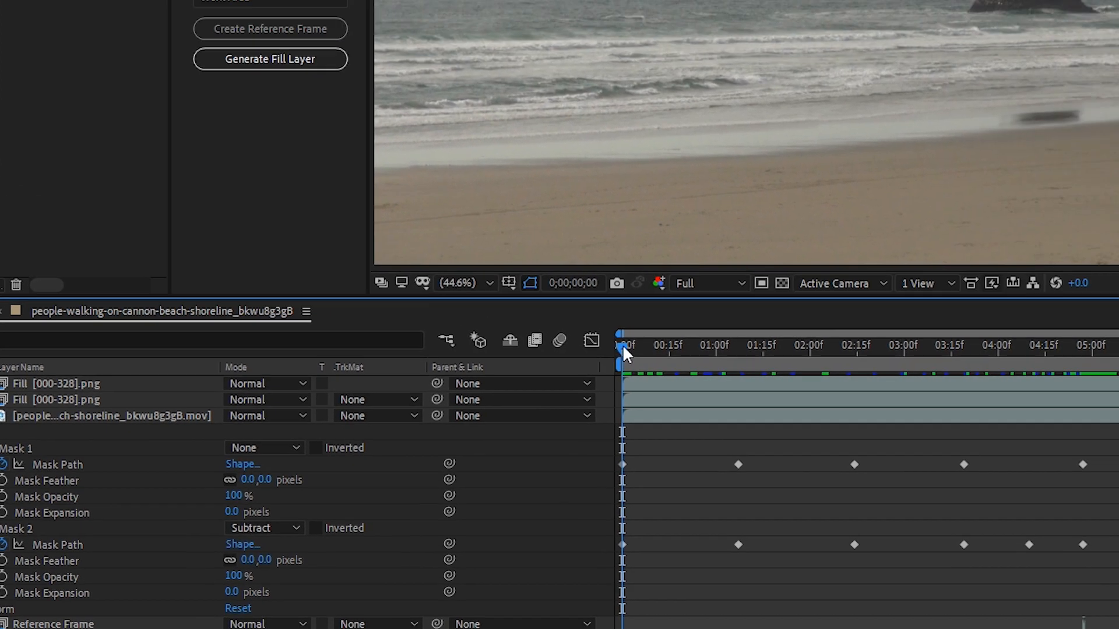
Check the combined fills up to 0;00;04;27 and set Mask 1's mode to Subtract.
{"action": "left_click_drag", "start_coordinate": [849, 260], "coordinate": [842, 285]}
{"action": "left_click_drag", "start_coordinate": [481, 428], "coordinate": [914, 523]}
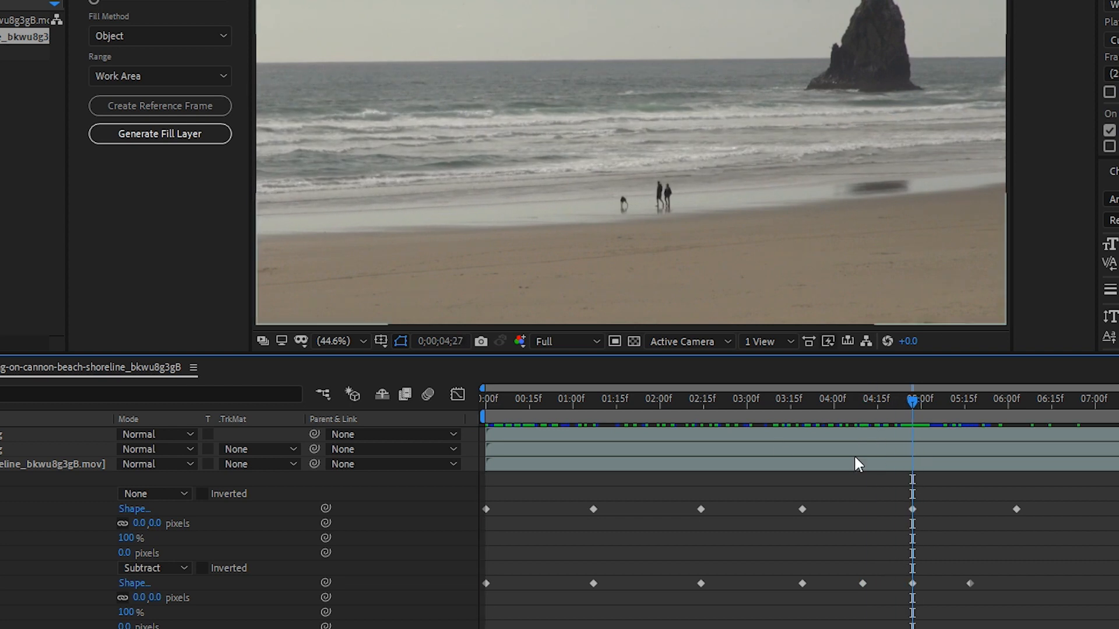
{"action": "left_click", "coordinate": [145, 498]}
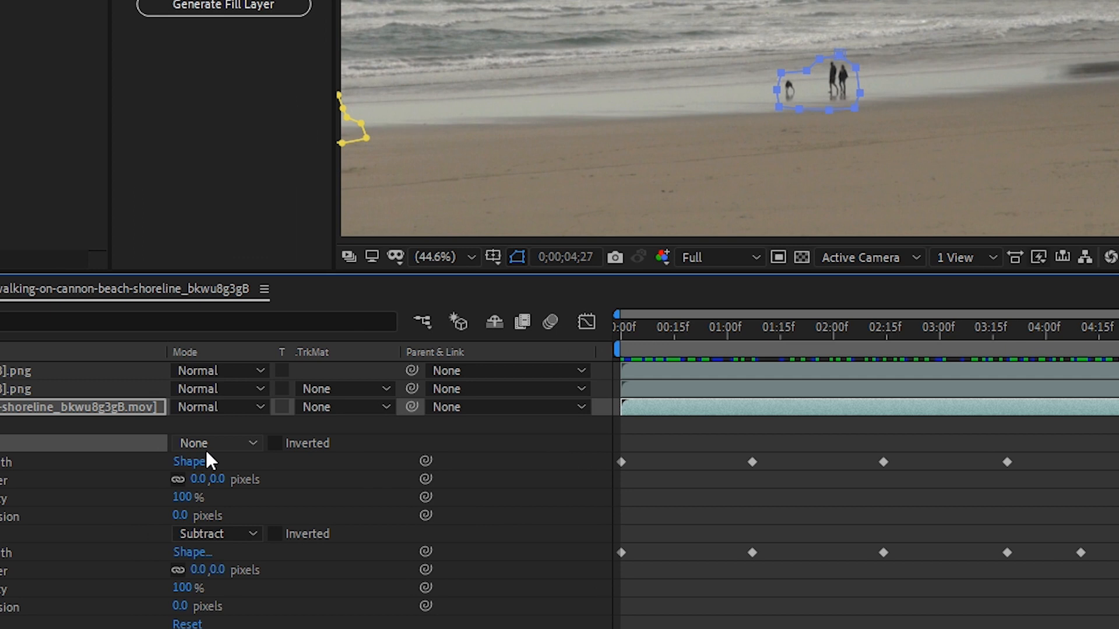
{"action": "left_click", "coordinate": [226, 445]}
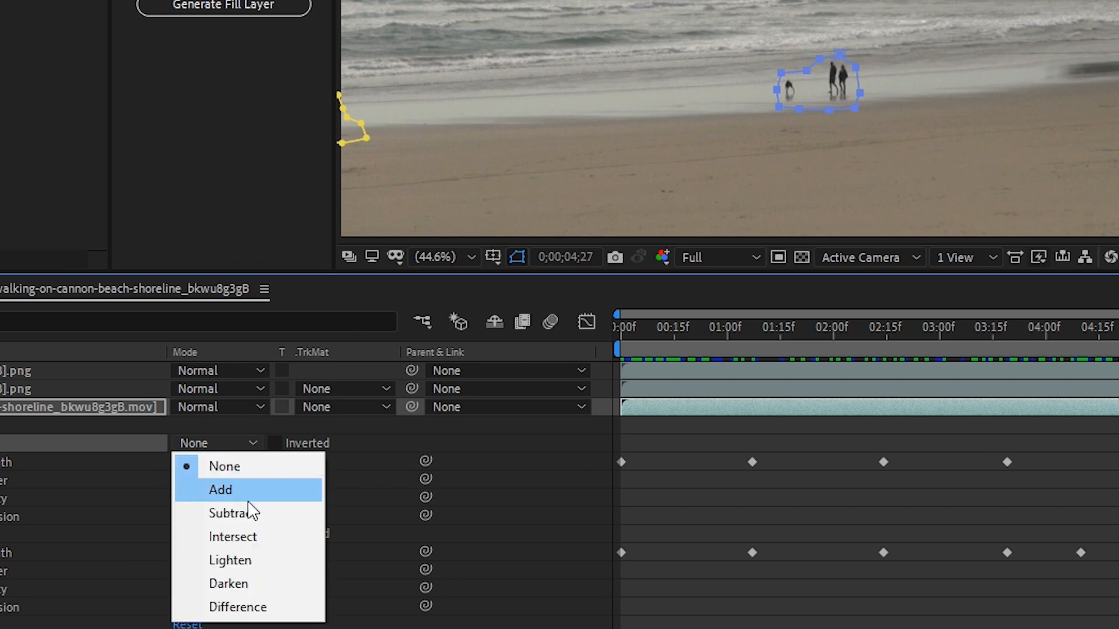
{"action": "left_click", "coordinate": [250, 516]}
{"action": "left_click", "coordinate": [489, 505]}
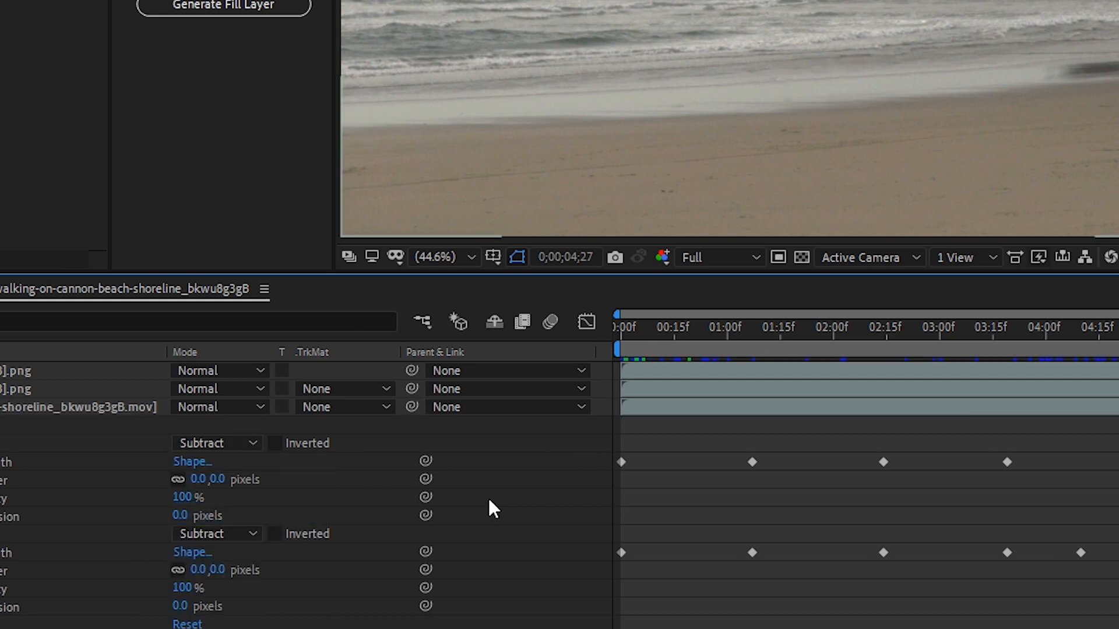
Play the composition from 0;00;00;00 to review the removal of the couple, dog and lone walker.
{"action": "left_click_drag", "start_coordinate": [1116, 329], "coordinate": [869, 385]}
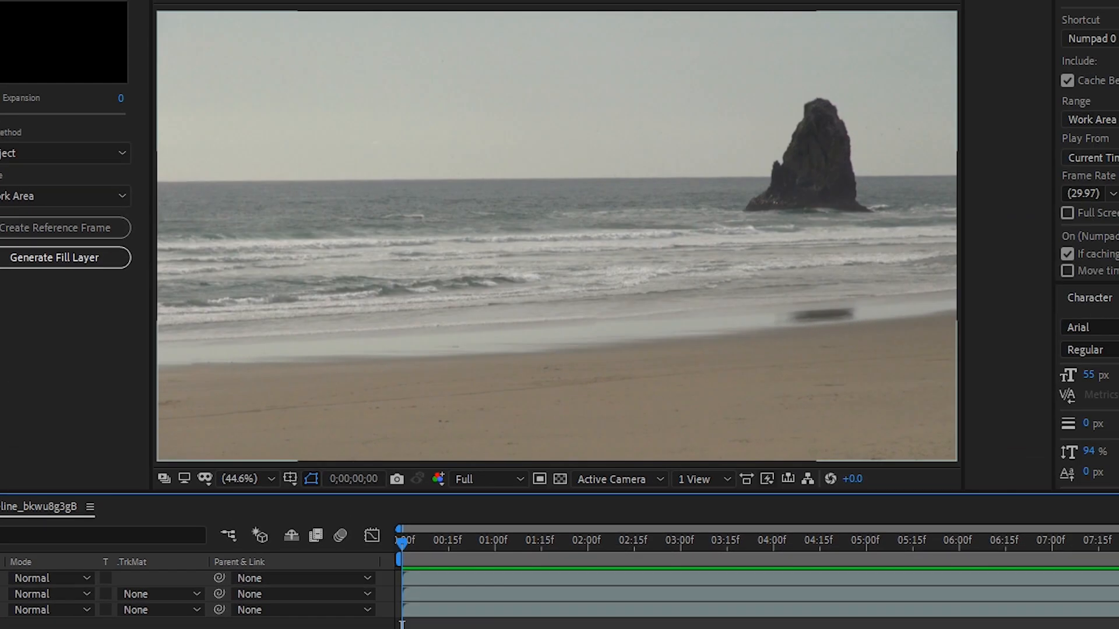
{"action": "key", "text": "space"}
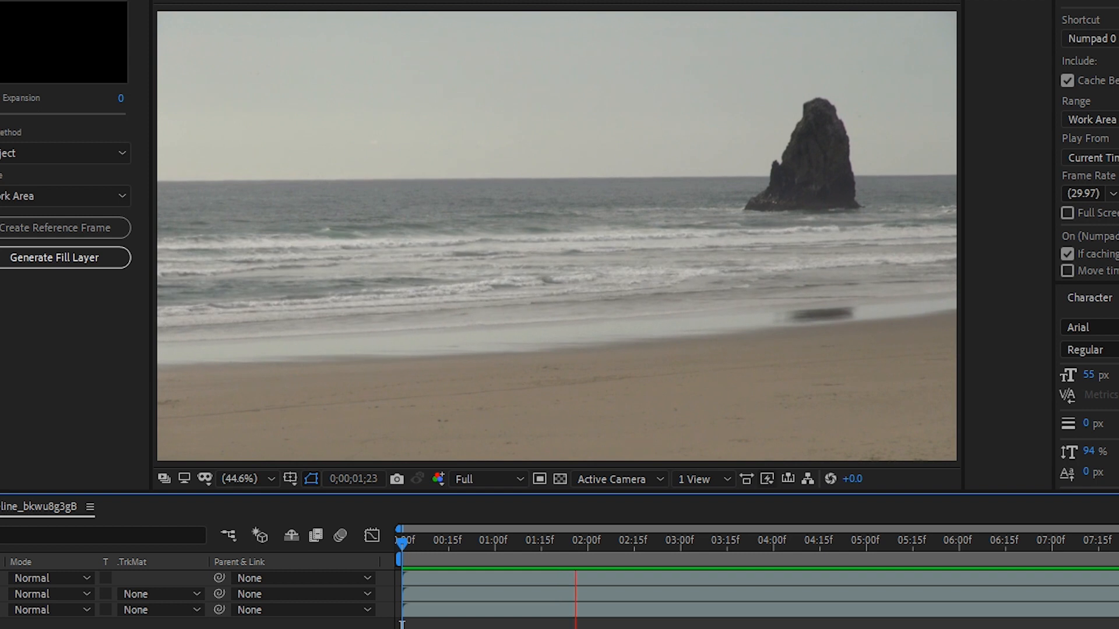
{"action": "key", "text": "space"}
{"action": "key", "text": "space"}
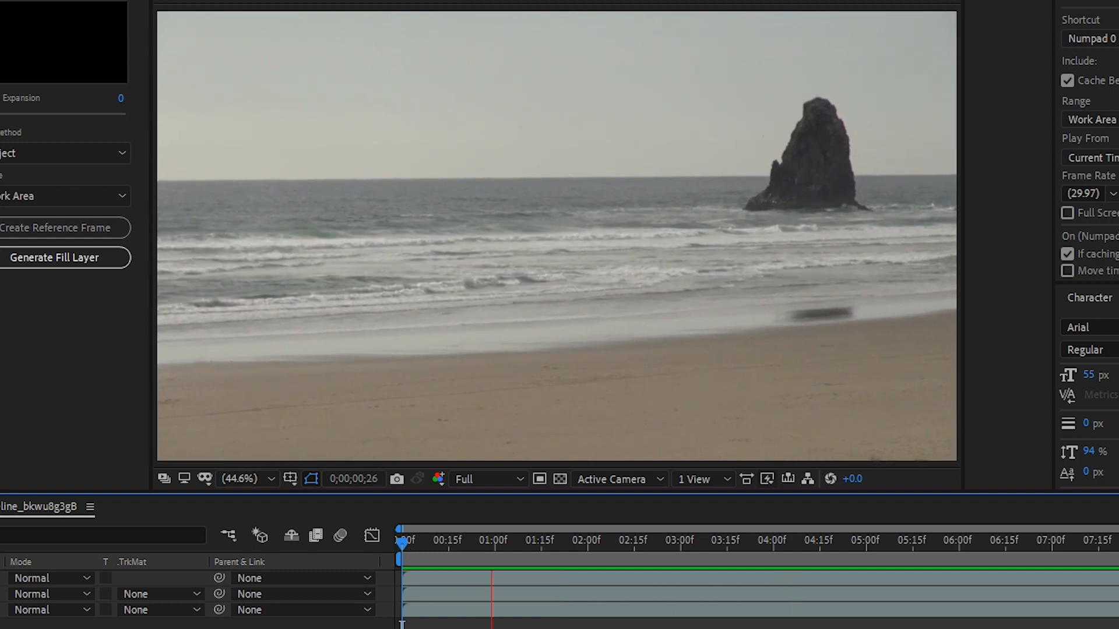